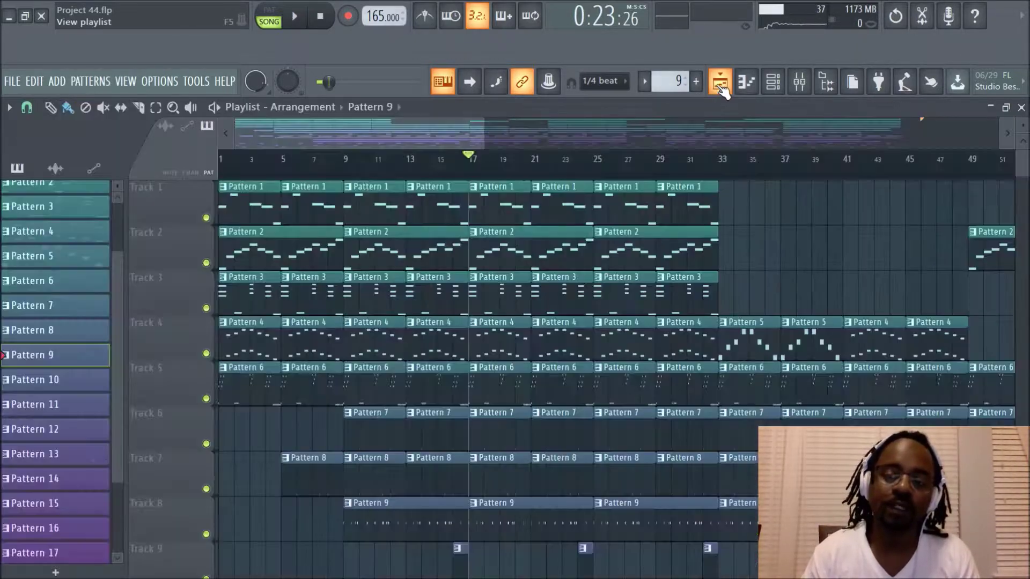
- Glance over the song arrangement in the Playlist, then return to the Mixer
left_click(720, 81)
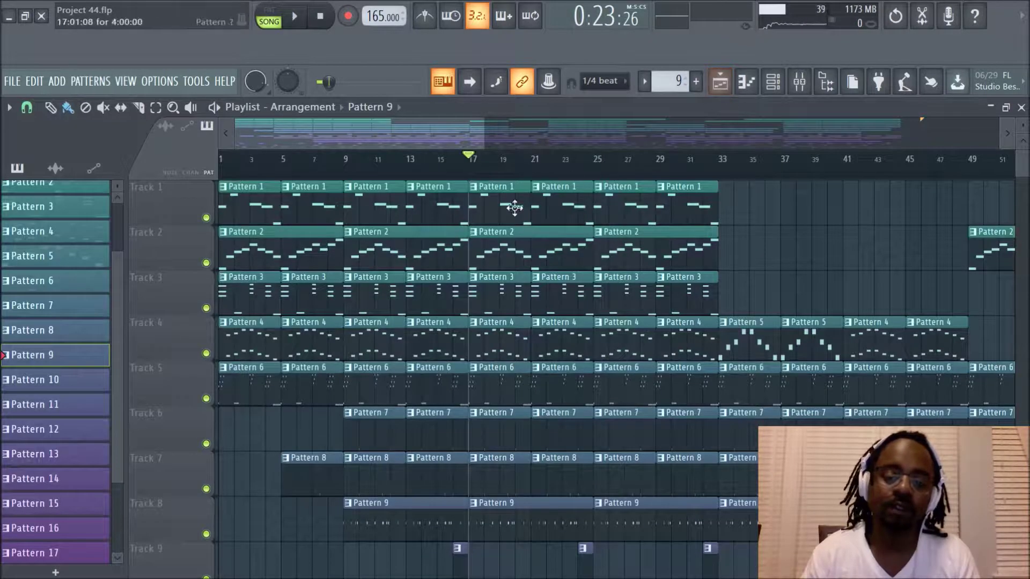
scroll(647, 169, "up", 3)
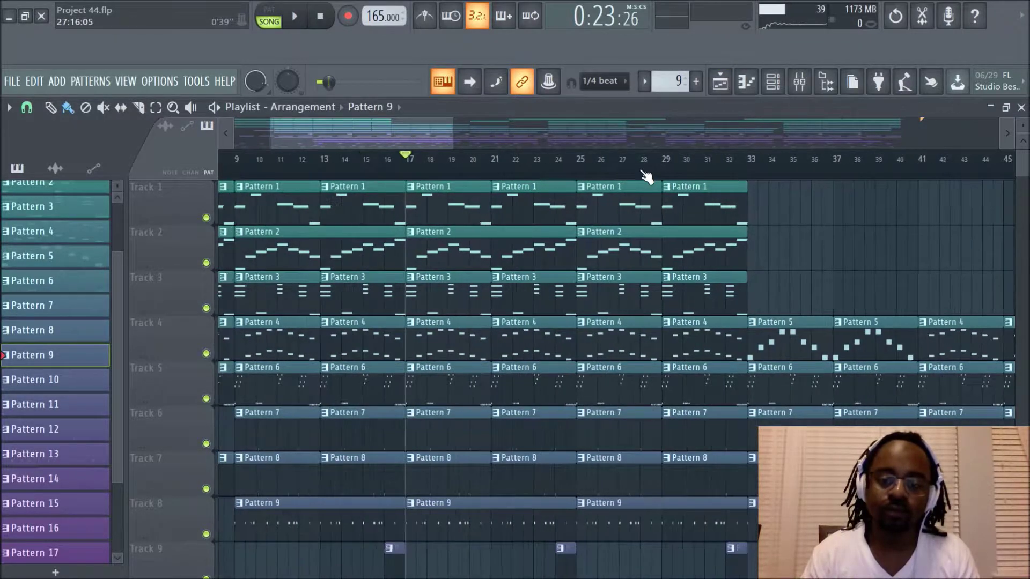
left_click(798, 91)
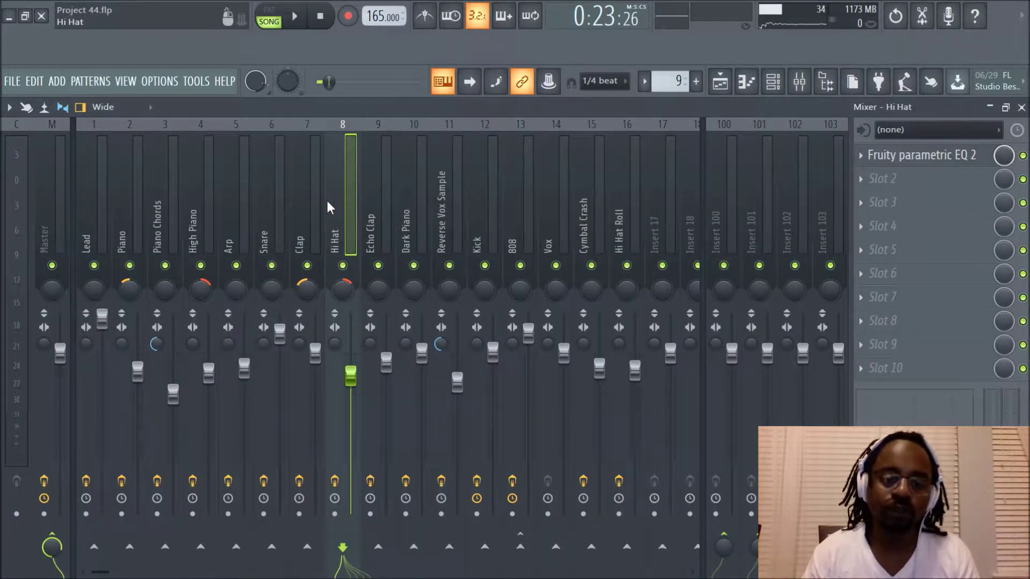
- Solo the Hi Hat track and play the song briefly to hear it alone
right_click(343, 266)
key("space")
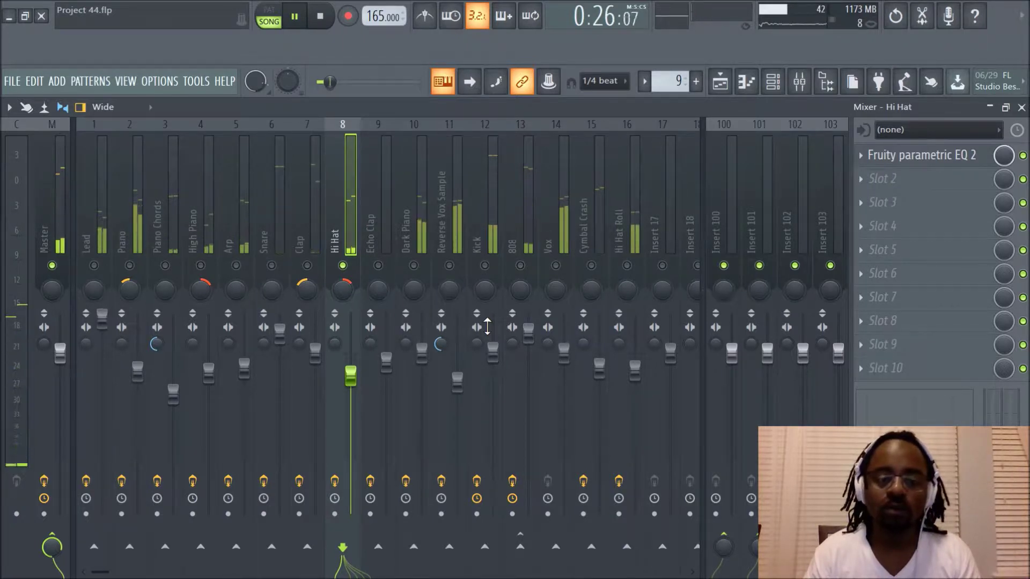
key("space")
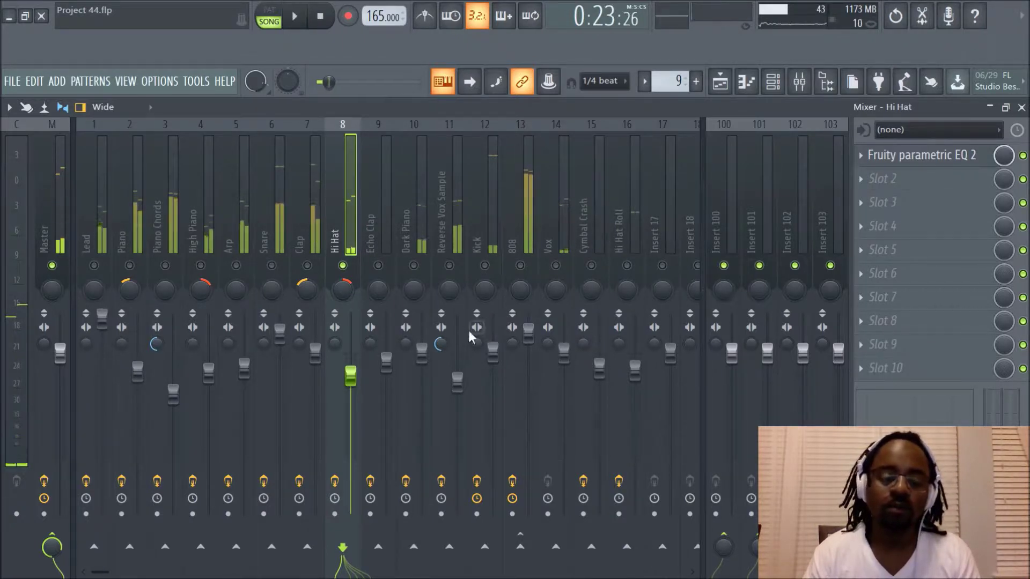
right_click(341, 290)
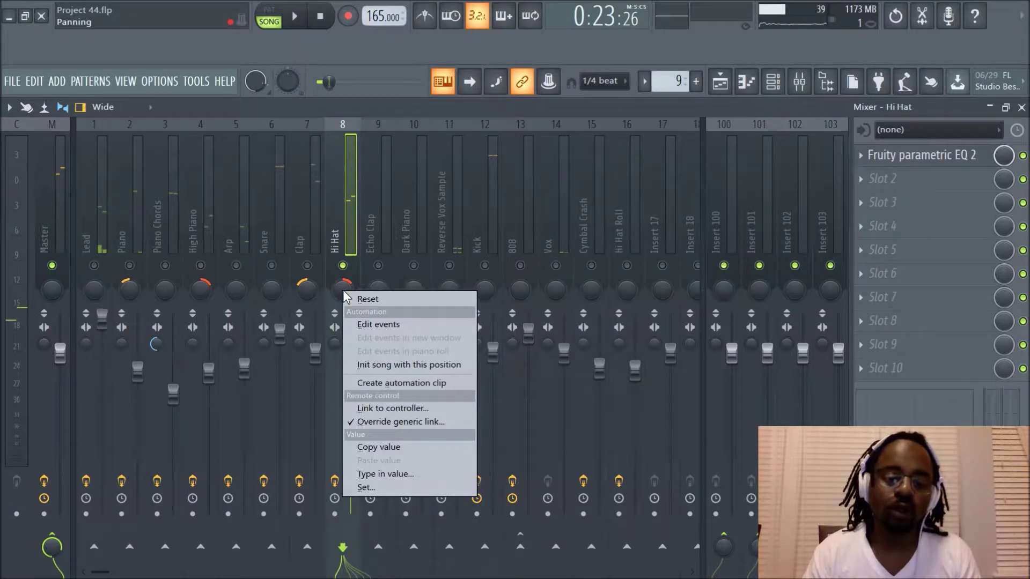
- Reset the Hi Hat pan to centre, audition it twice, and open the slot 2 plugin list
left_click(361, 299)
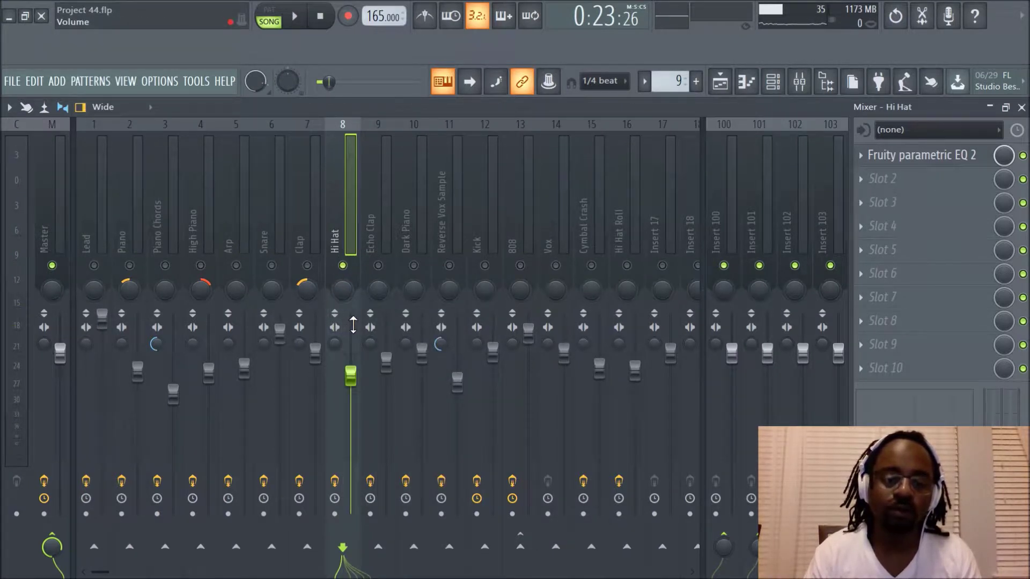
key("space")
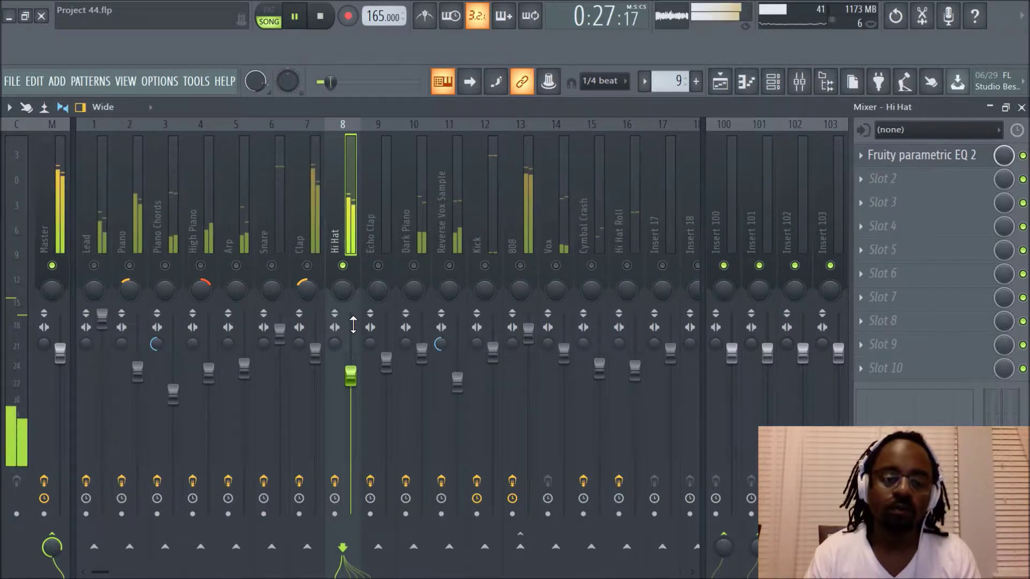
key("space")
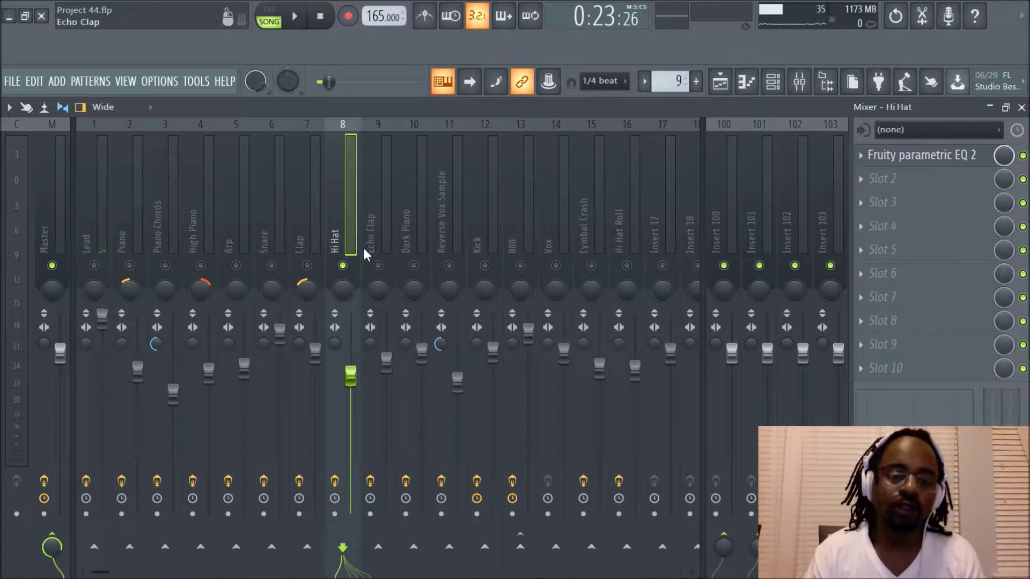
key("space")
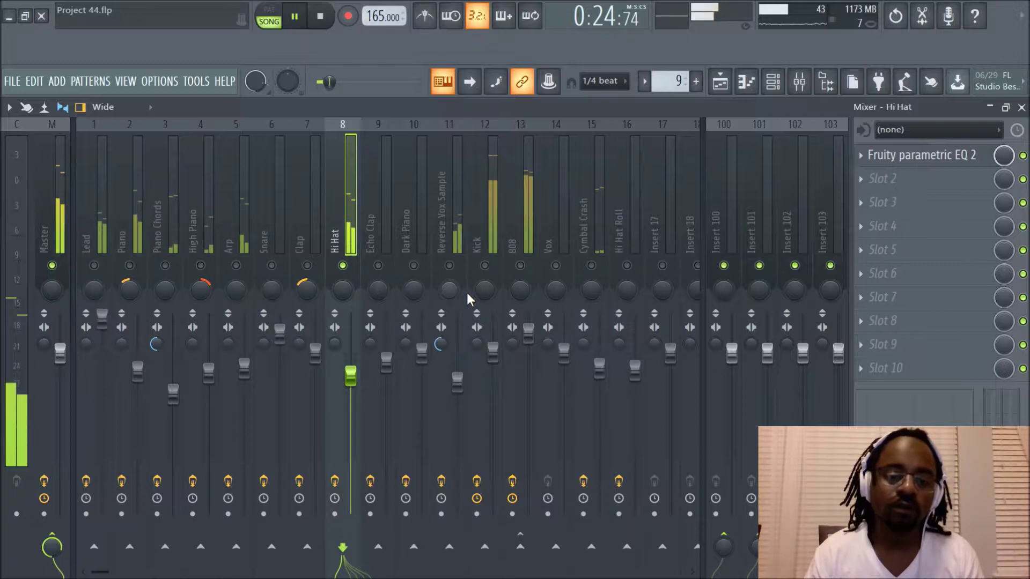
key("space")
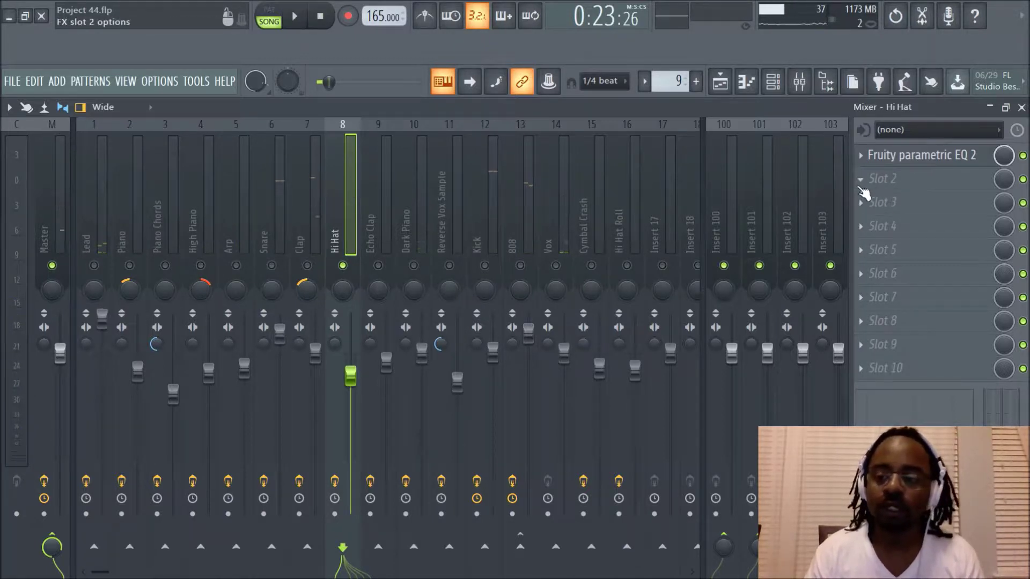
left_click(859, 180)
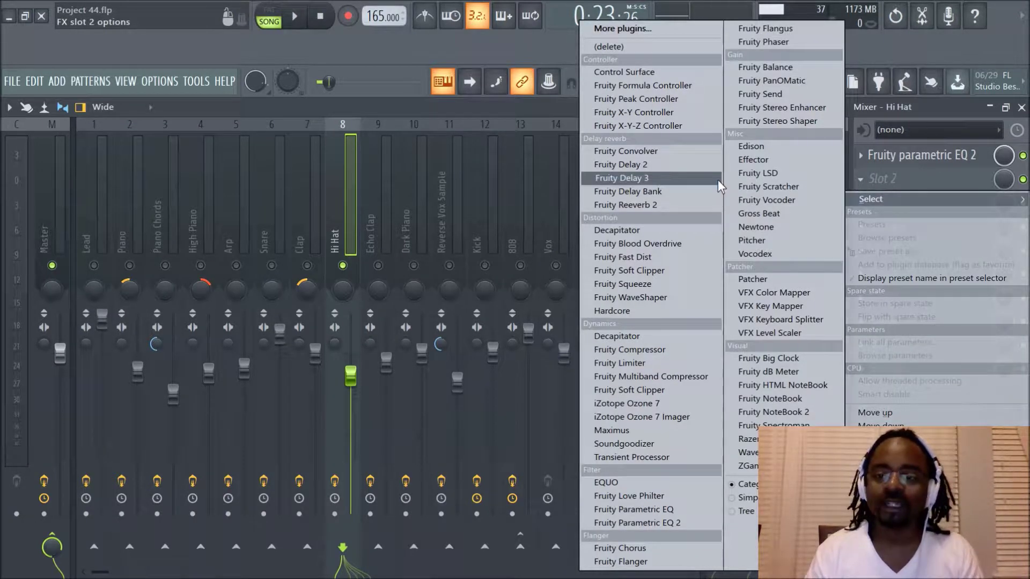
- Load Fruity PanOMatic into Hi Hat slot 2, centre its window, and set the LFO target to PAN
left_click(773, 83)
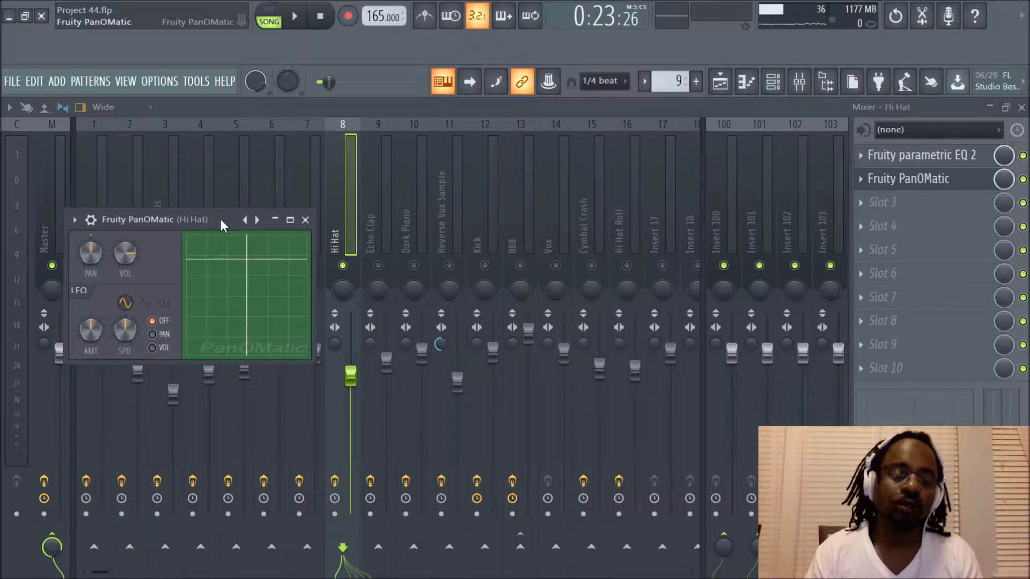
left_click_drag(220, 217, 537, 225)
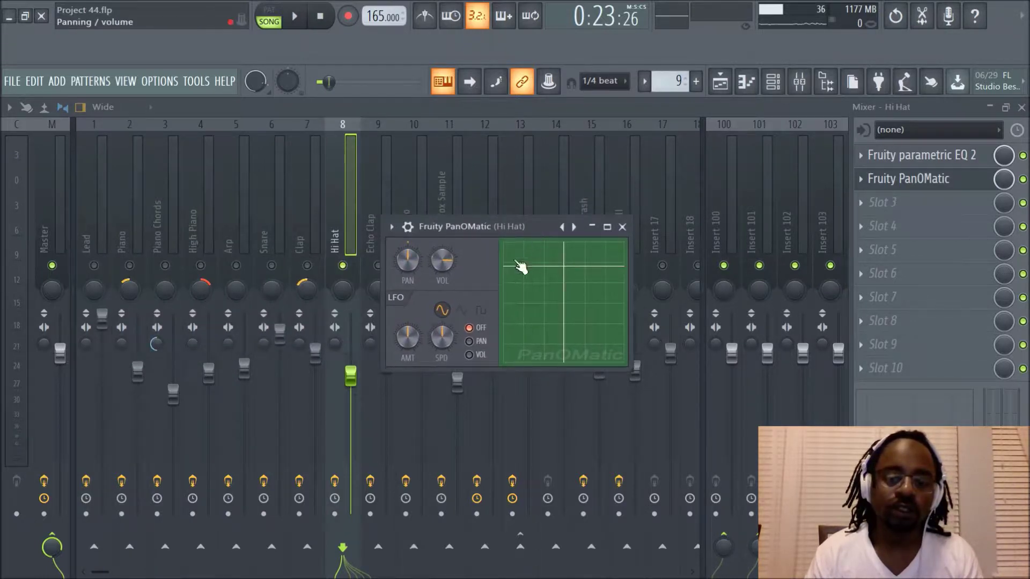
left_click(475, 345)
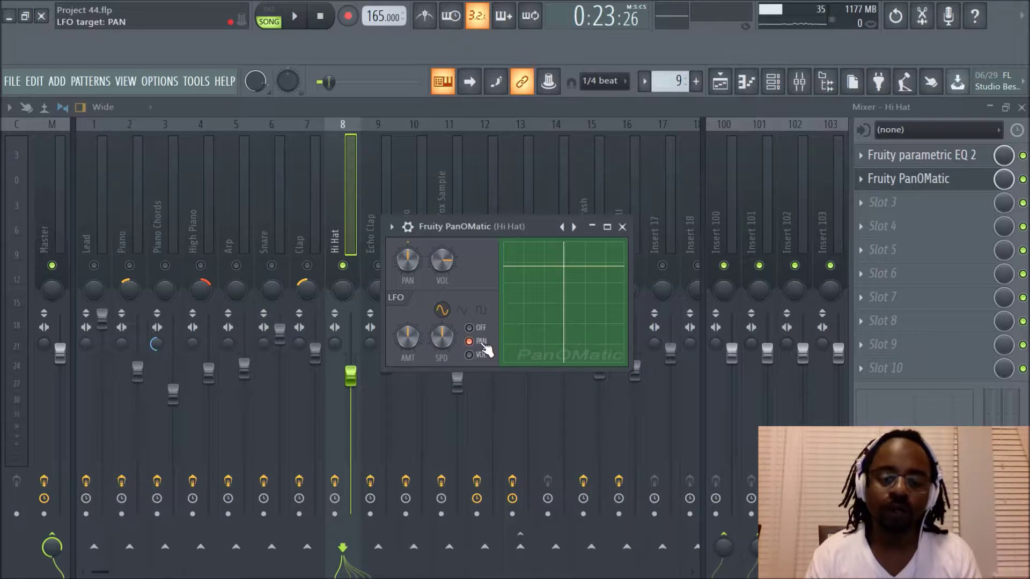
- Audition the PanOMatic panning, raise its LFO AMT knob, and play the song again
key("space")
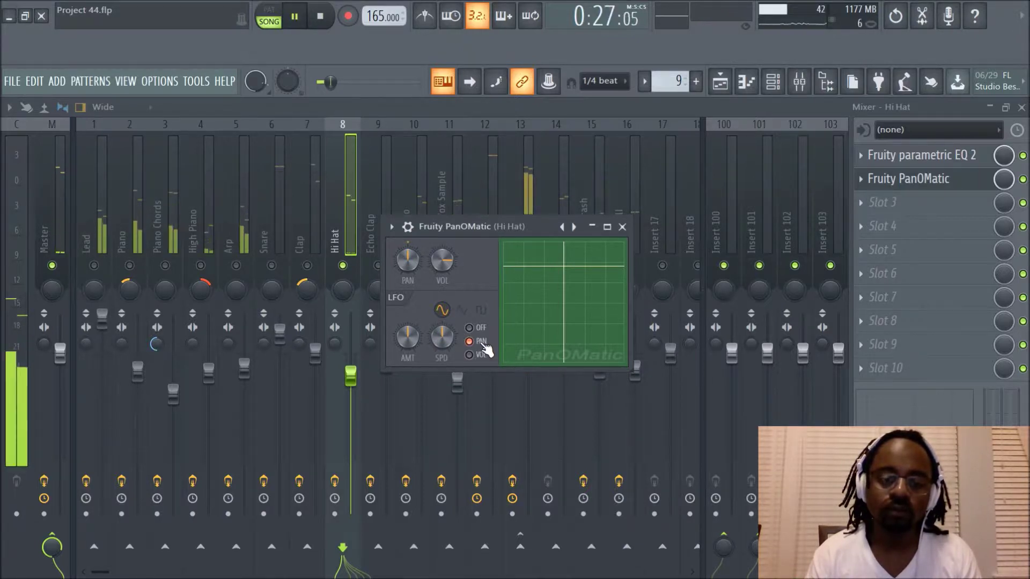
key("space")
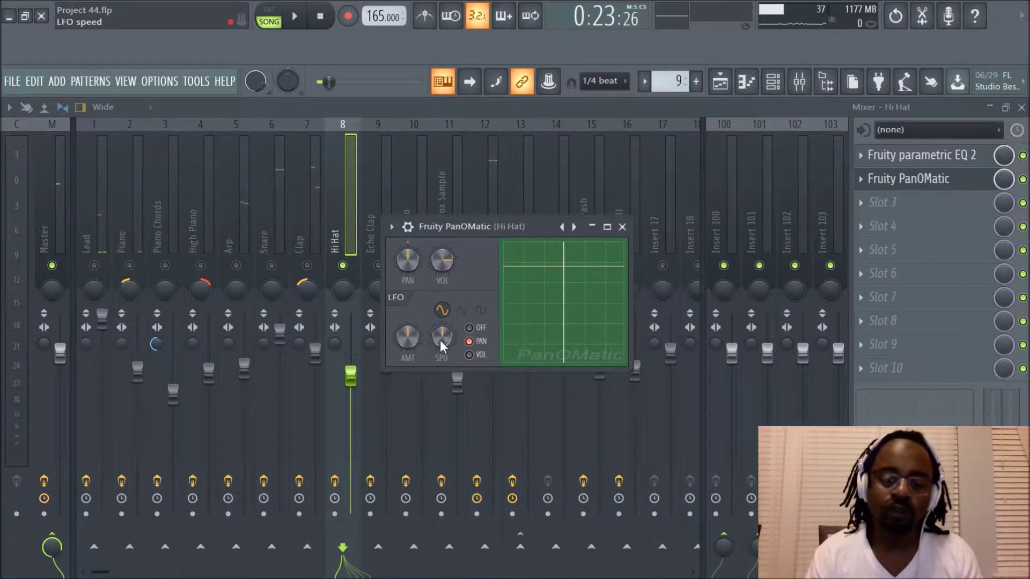
left_click(410, 342)
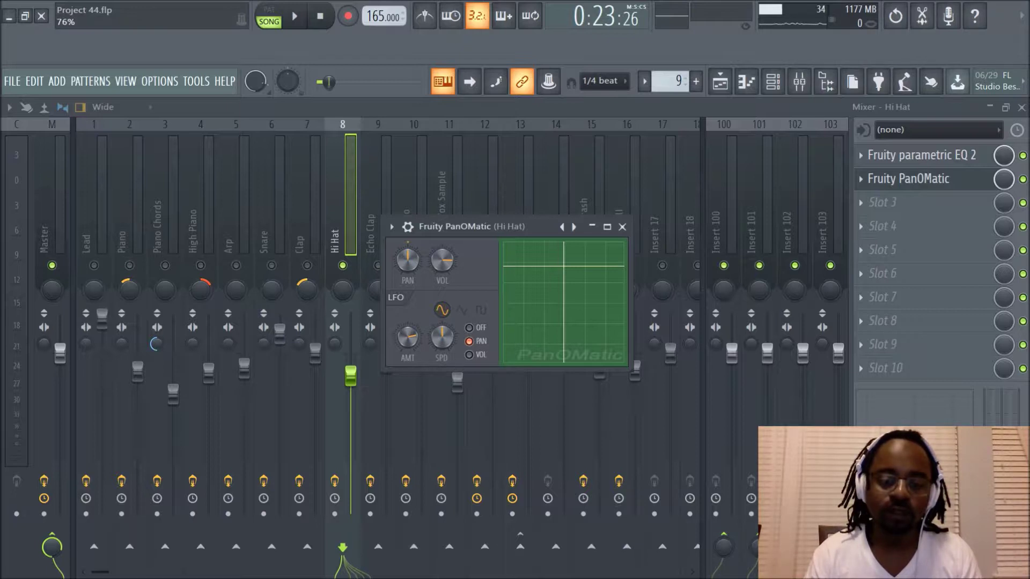
key("space")
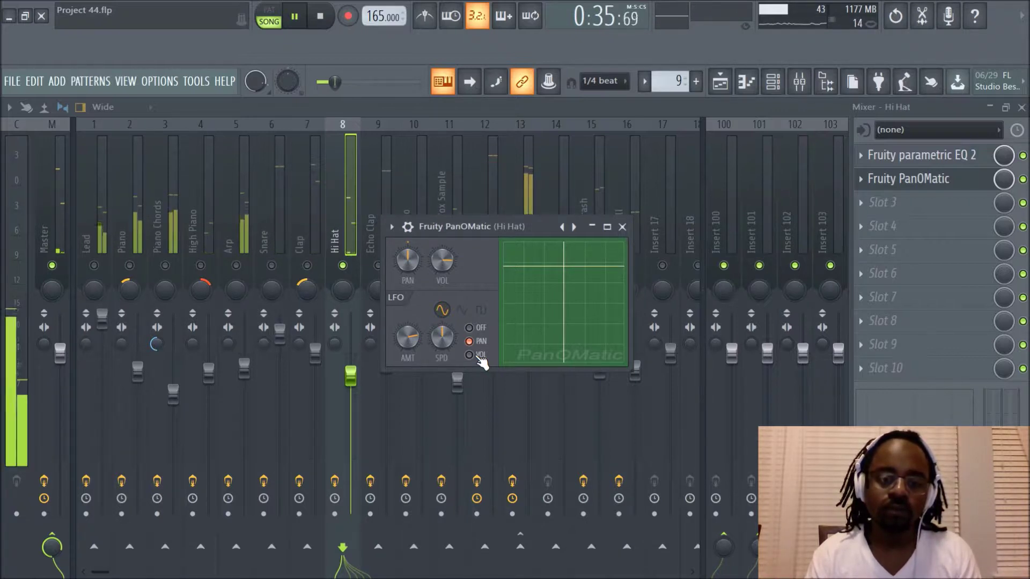
key("space")
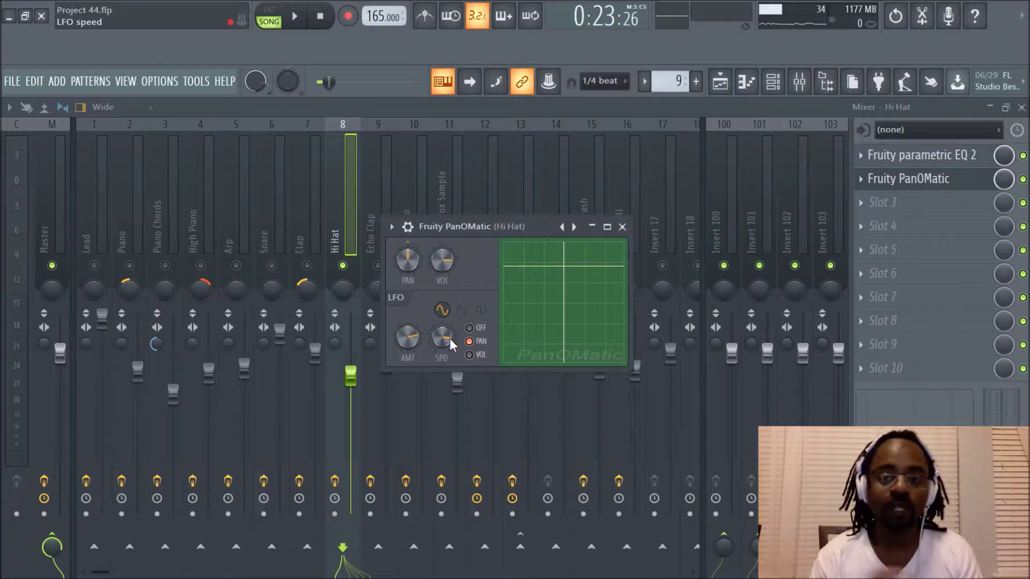
- Play the song and adjust PanOMatic's LFO SPD knob while listening, then stop
key("space")
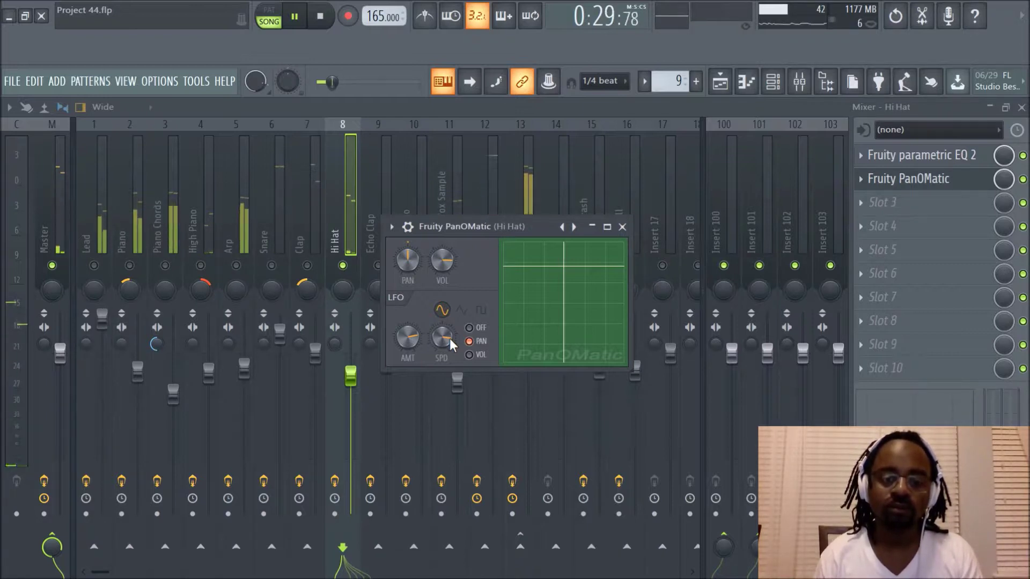
key("space")
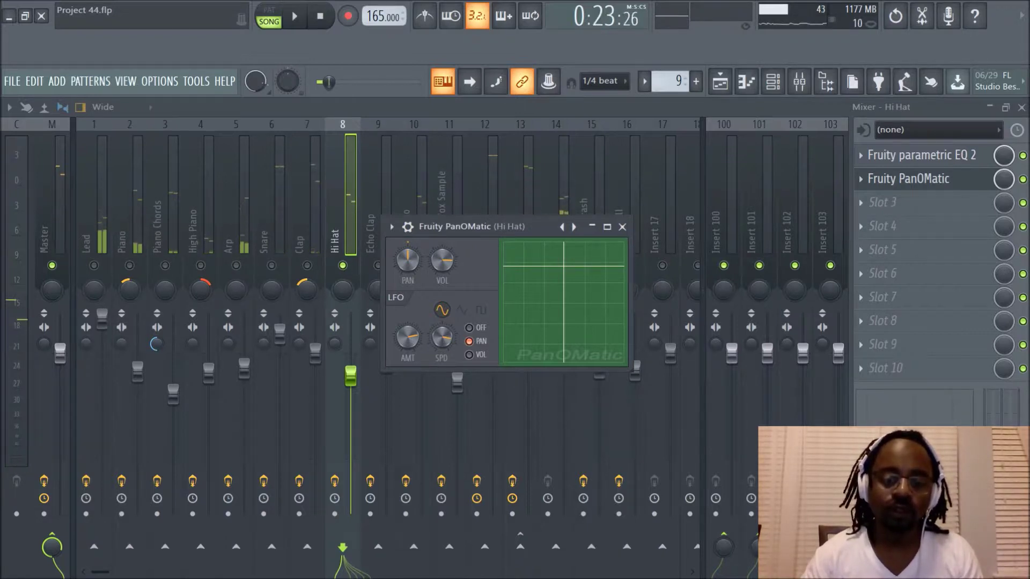
key("space")
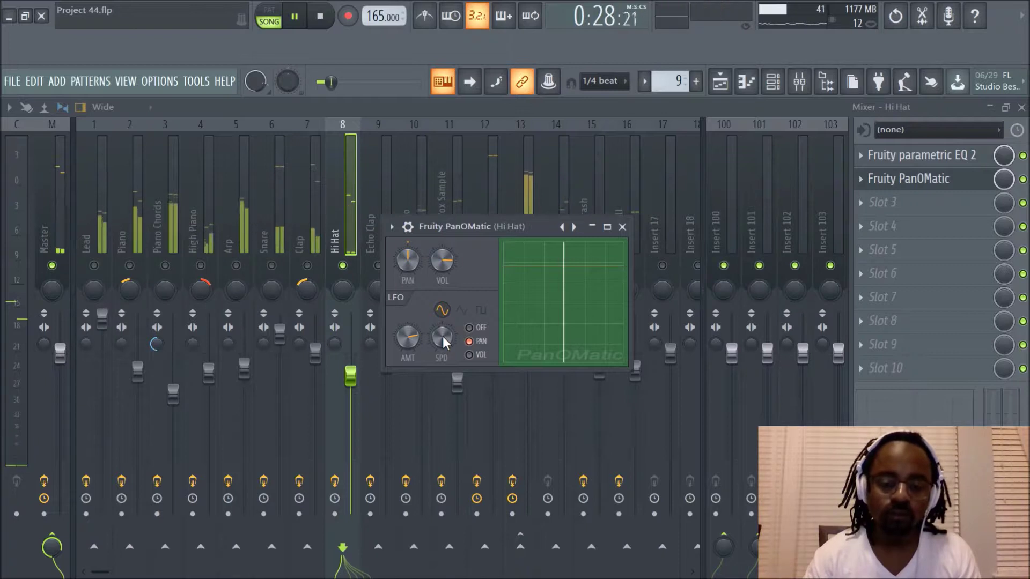
left_click_drag(442, 337, 443, 337)
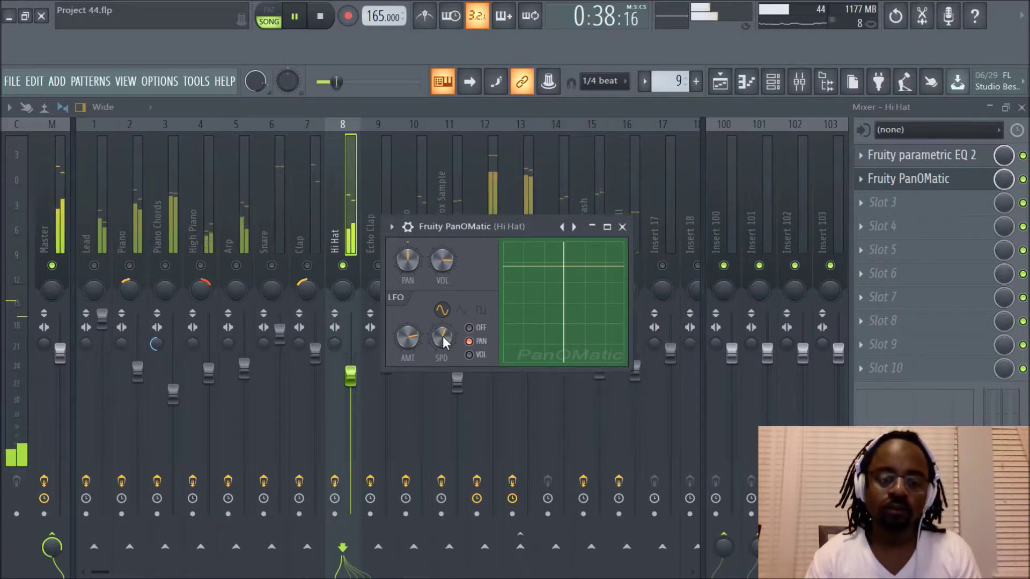
key("space")
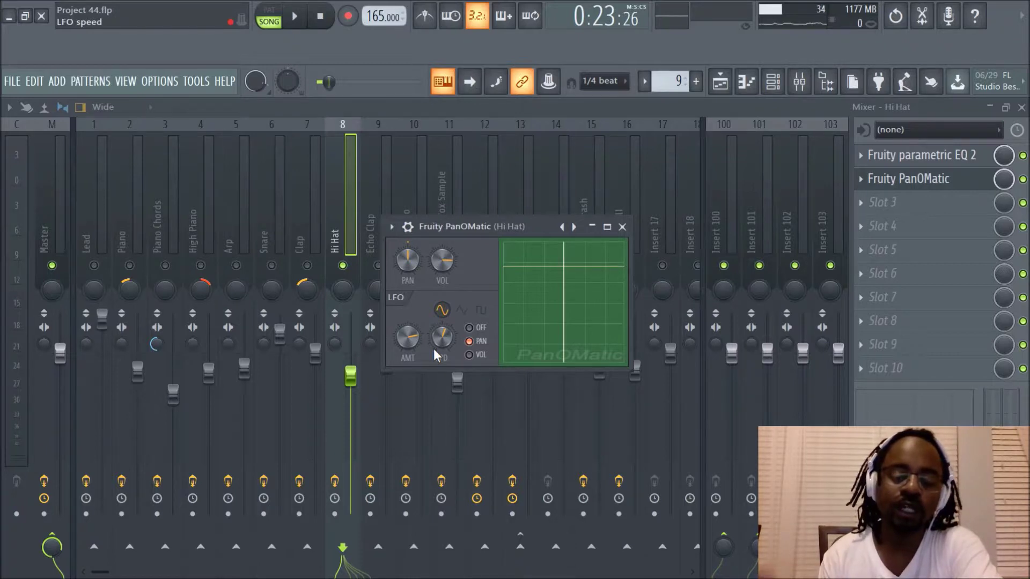
left_click_drag(405, 339, 405, 332)
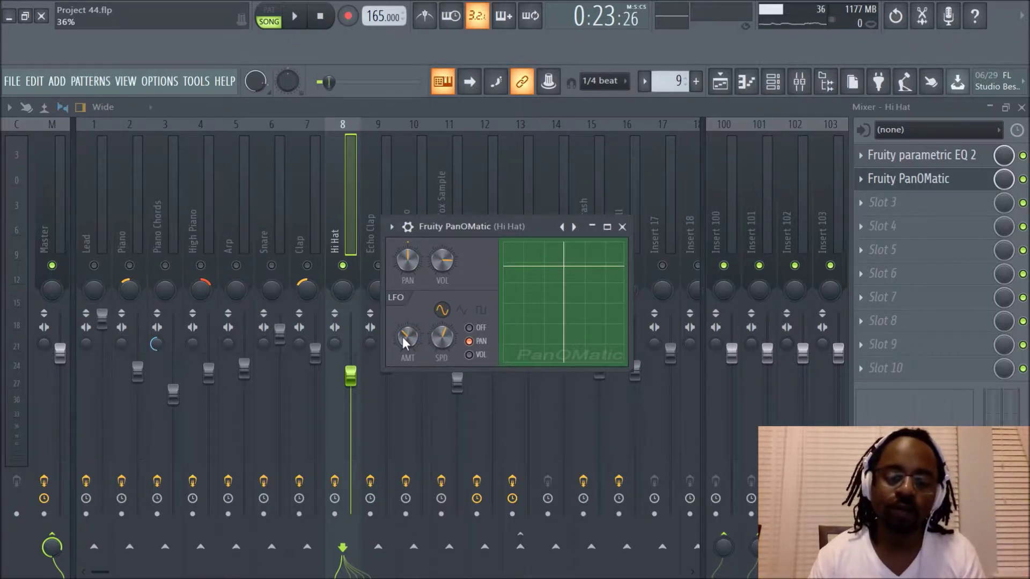
key("space")
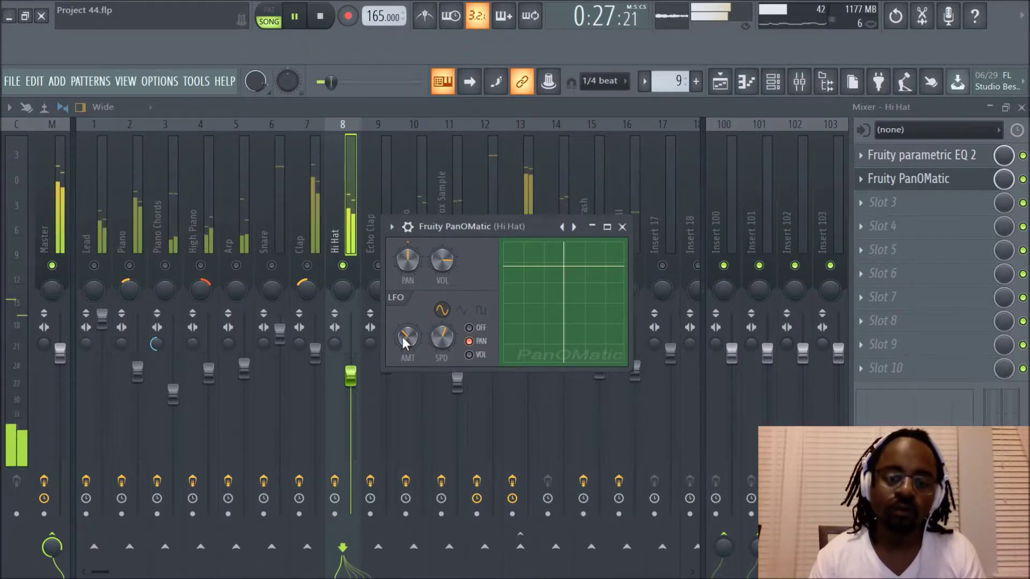
key("space")
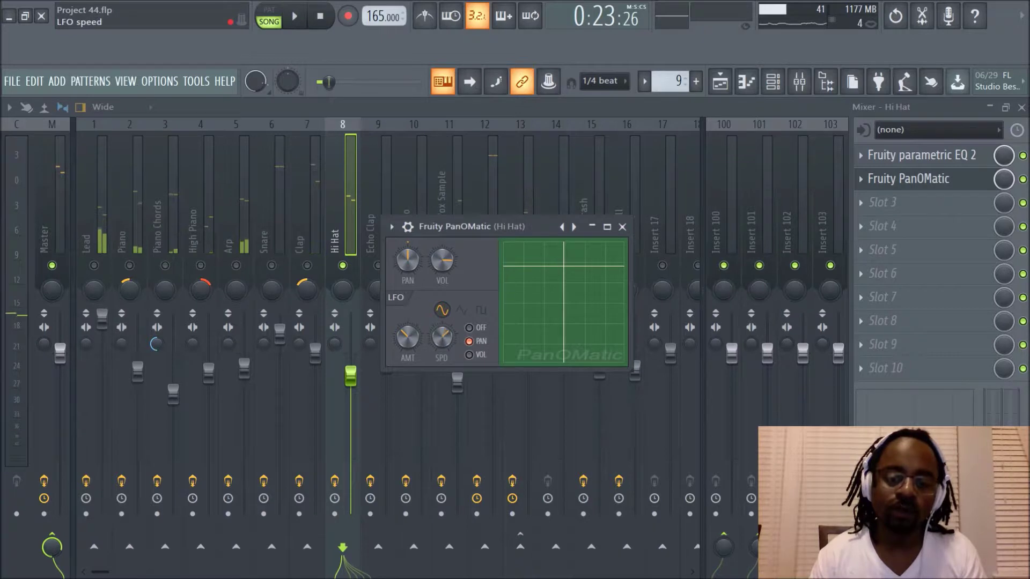
key("space")
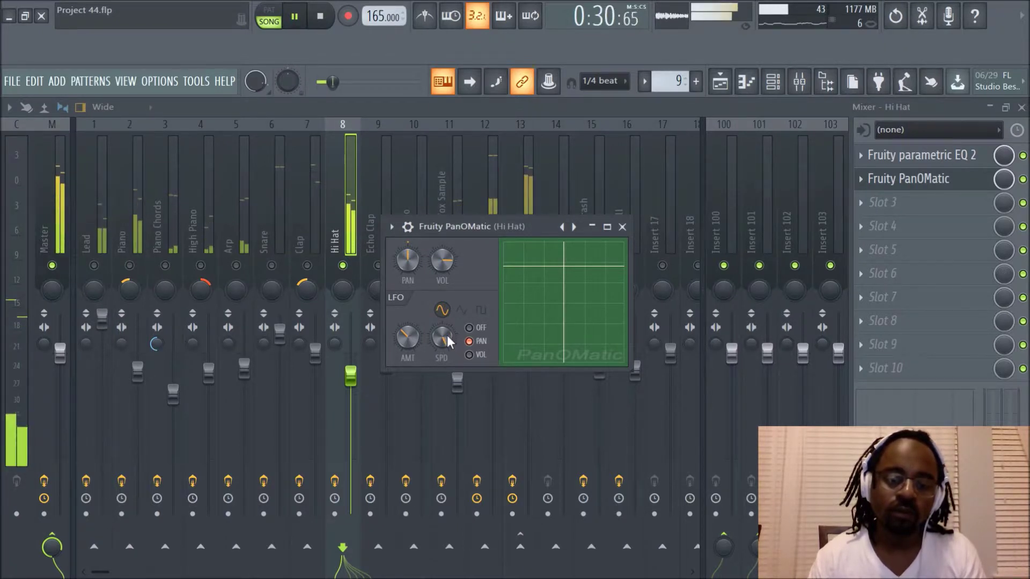
left_click_drag(441, 338, 442, 354)
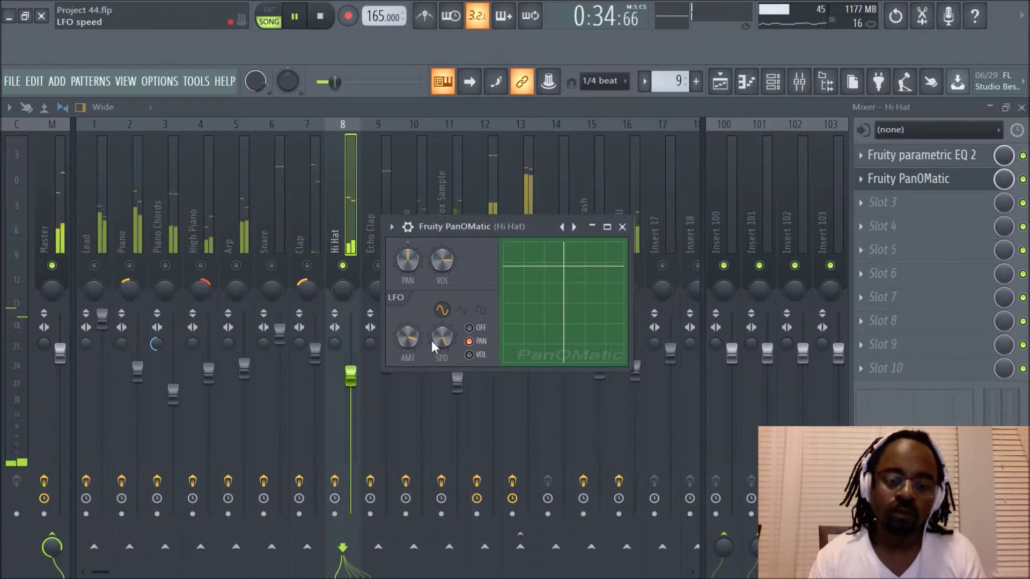
mouse_move(432, 340)
left_mouse_down()
mouse_move(433, 355)
mouse_move(439, 340)
left_mouse_up()
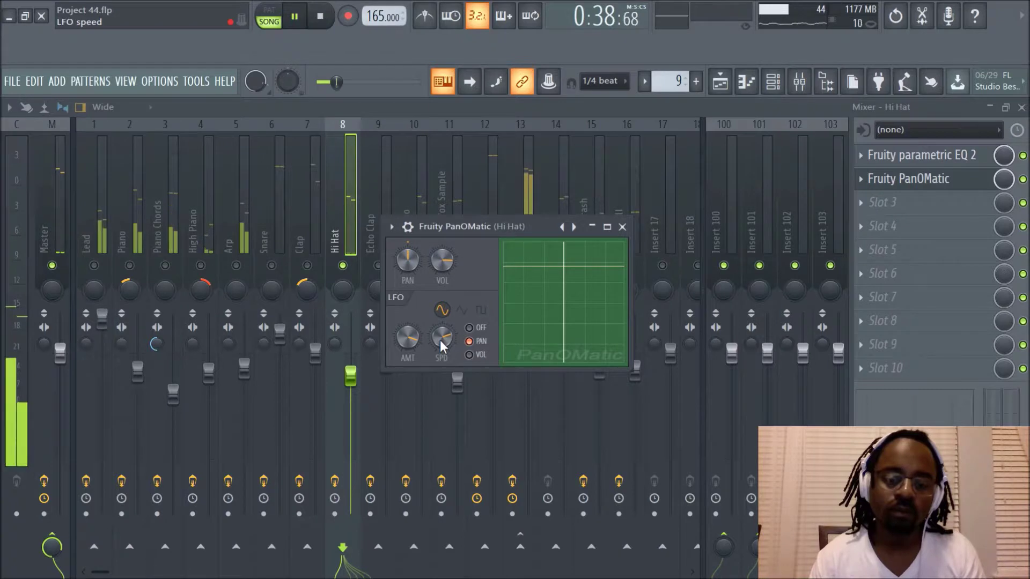
key("space")
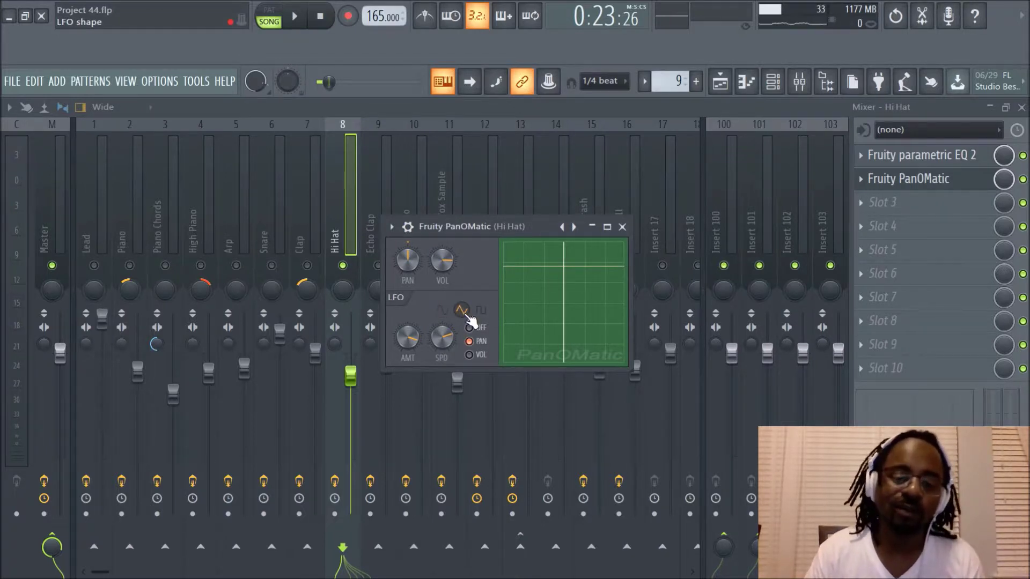
- Switch the PanOMatic LFO from triangle to square wave and audition the jumping pan
key("space")
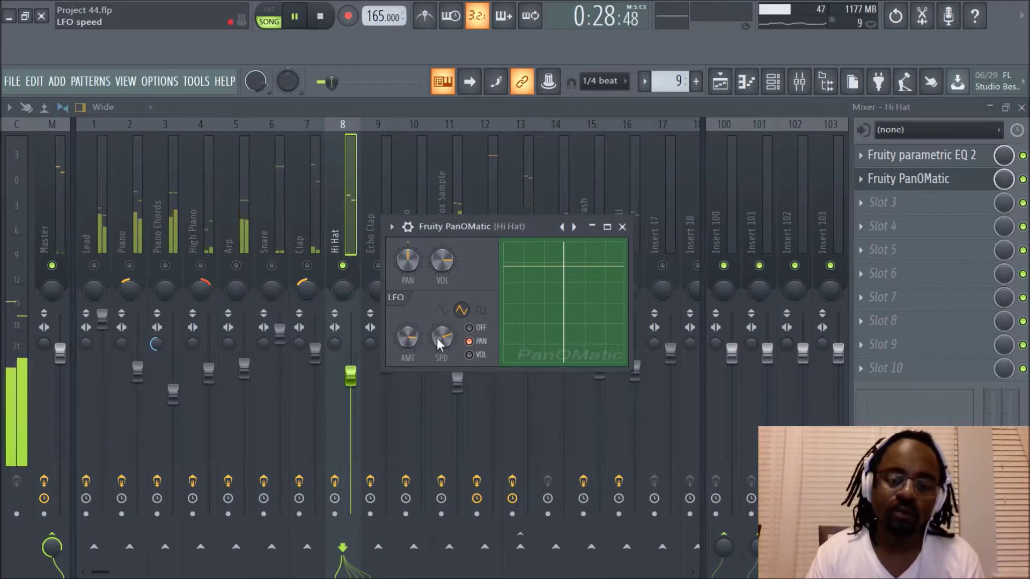
key("space")
left_click(481, 311)
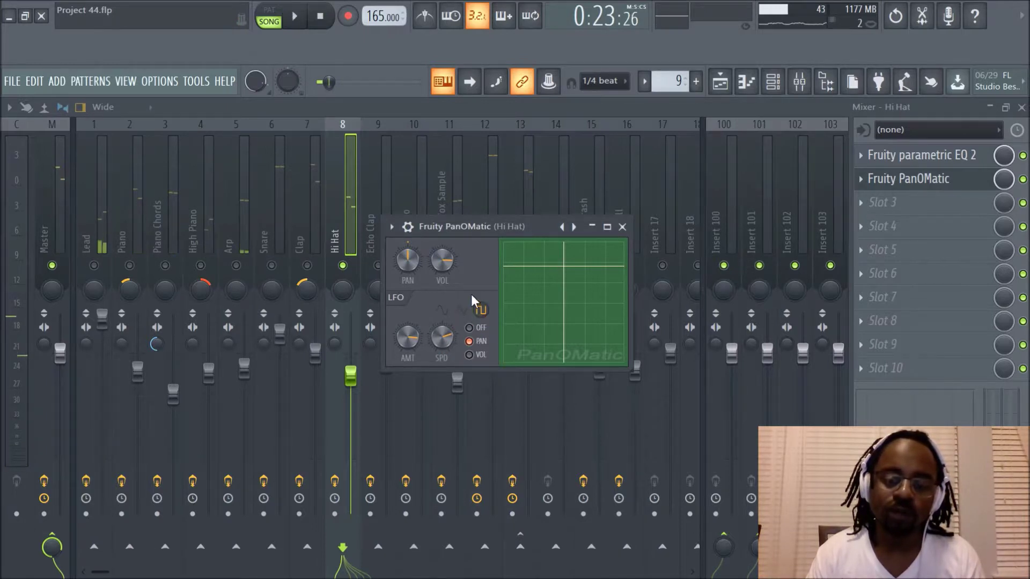
key("space")
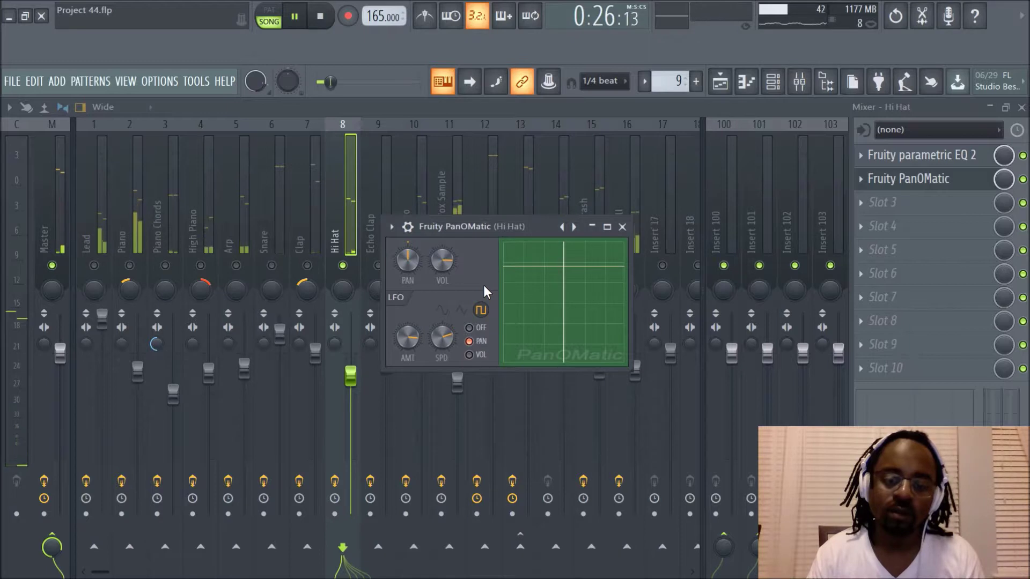
key("space")
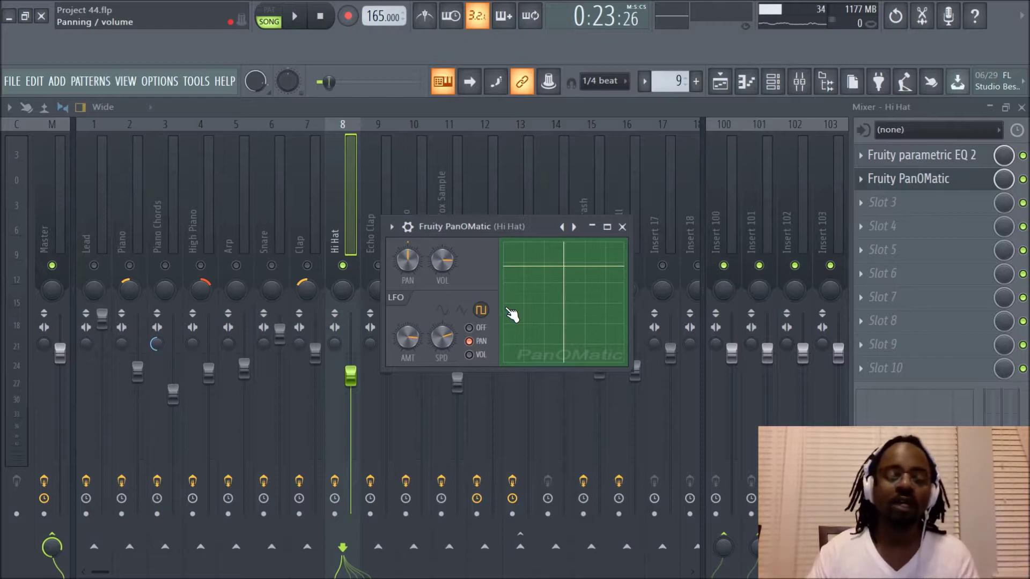
- Dismiss the Hi Hat pan menu, reselect the PanOMatic slot, and show the Playlist arrangement
right_click(344, 285)
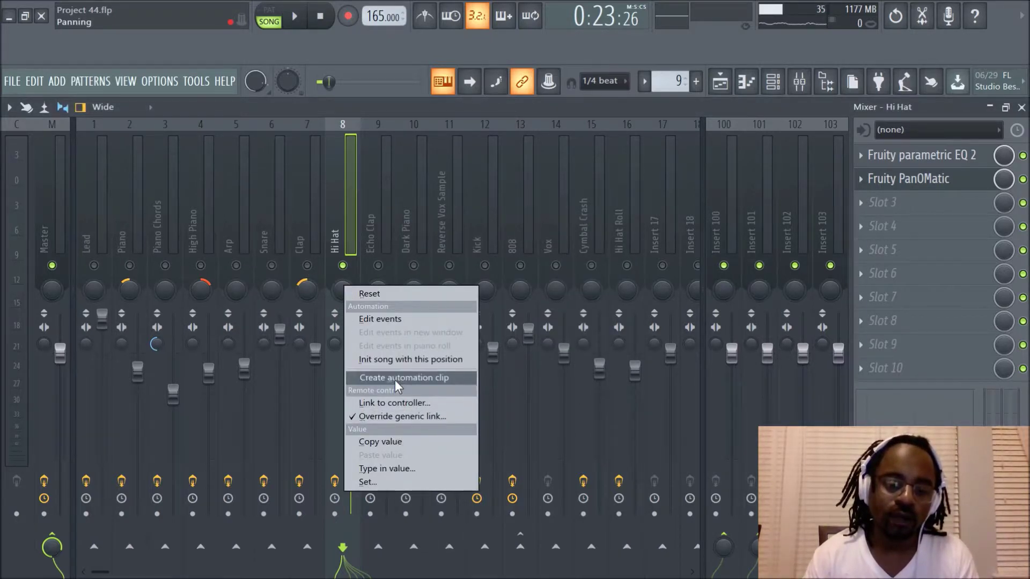
left_click(339, 213)
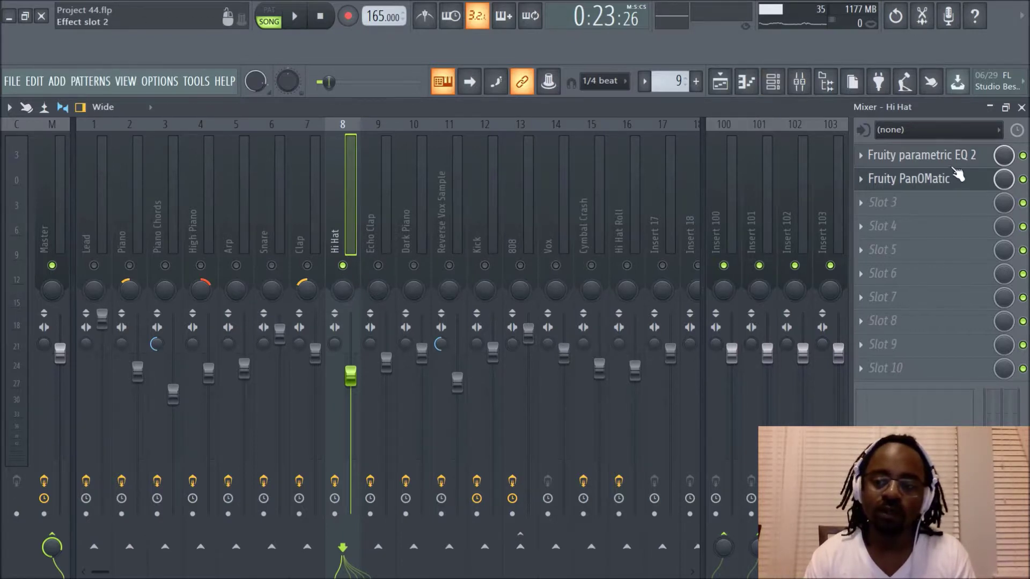
left_click(928, 185)
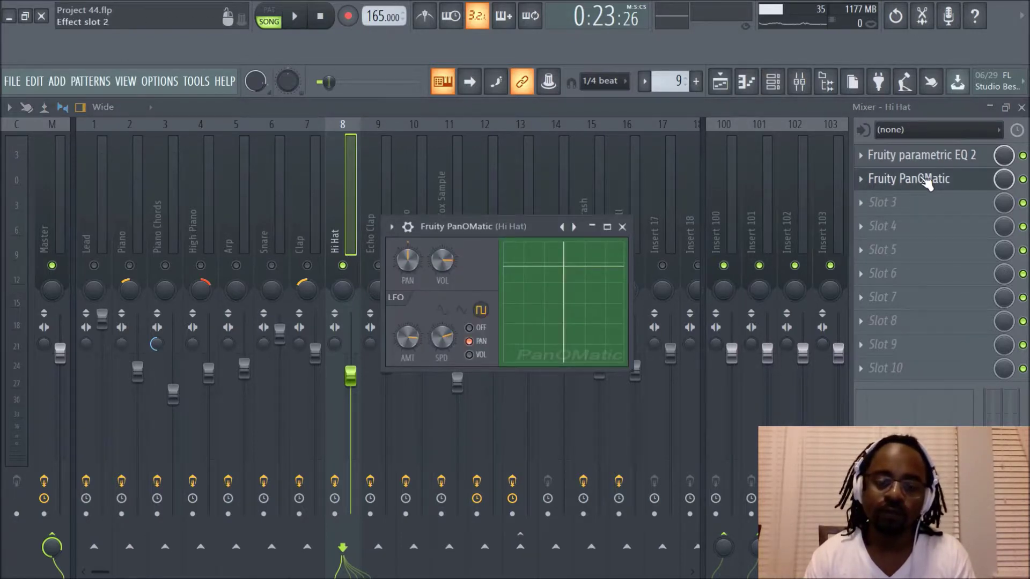
left_click(720, 81)
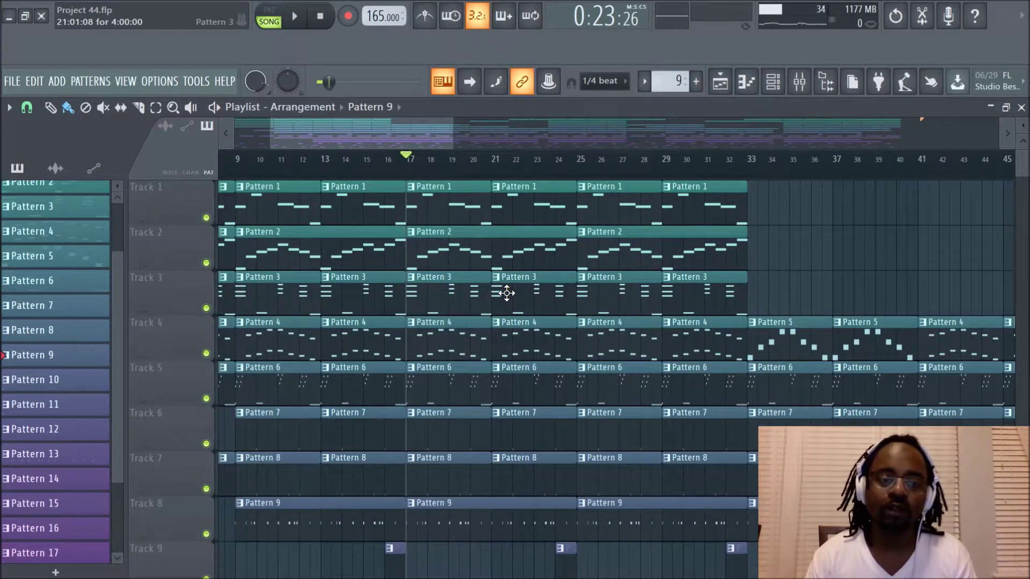
- Bring the Mixer back and start song playback
left_click(801, 86)
key("space")
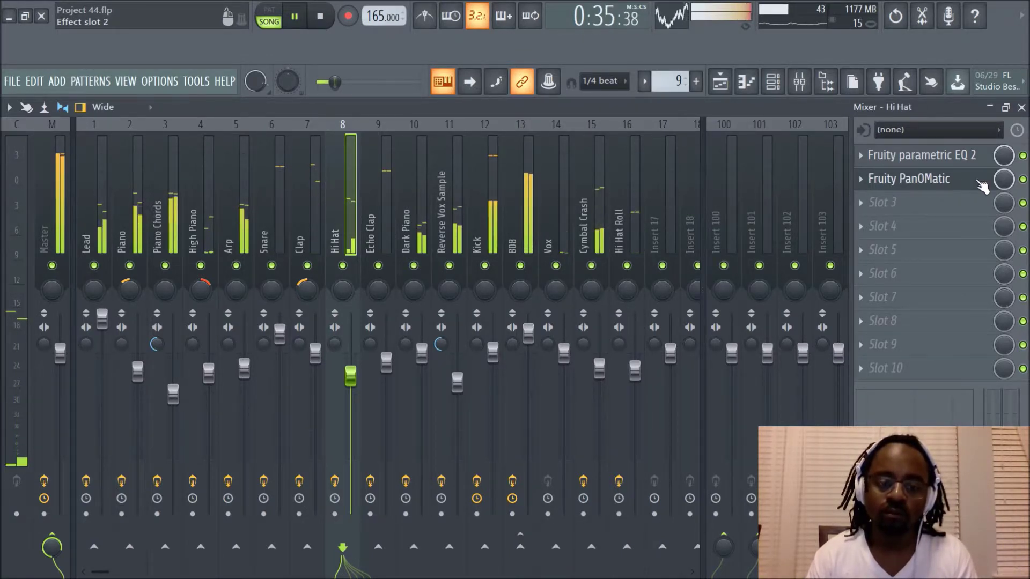
key("space")
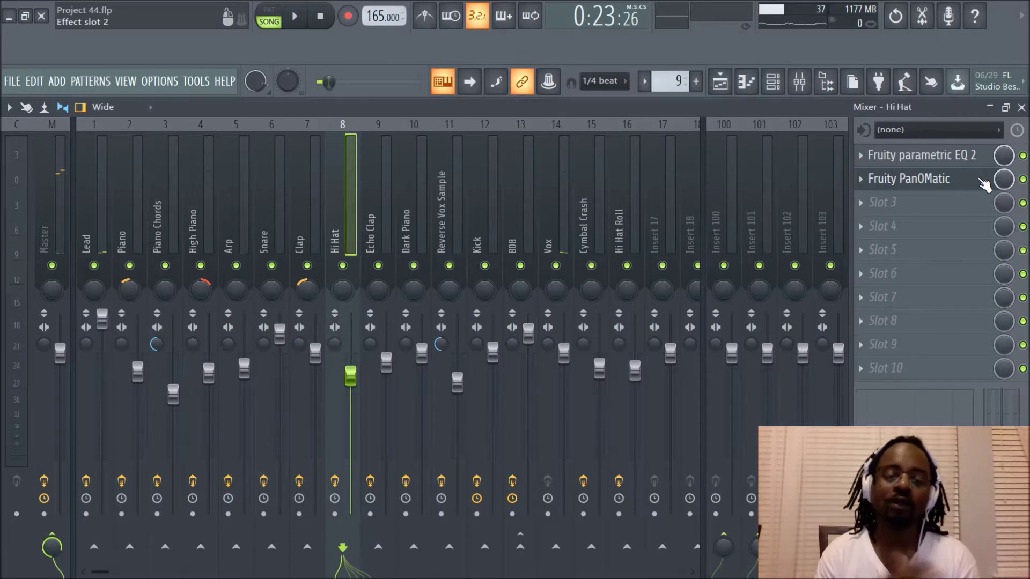
left_click(1023, 180)
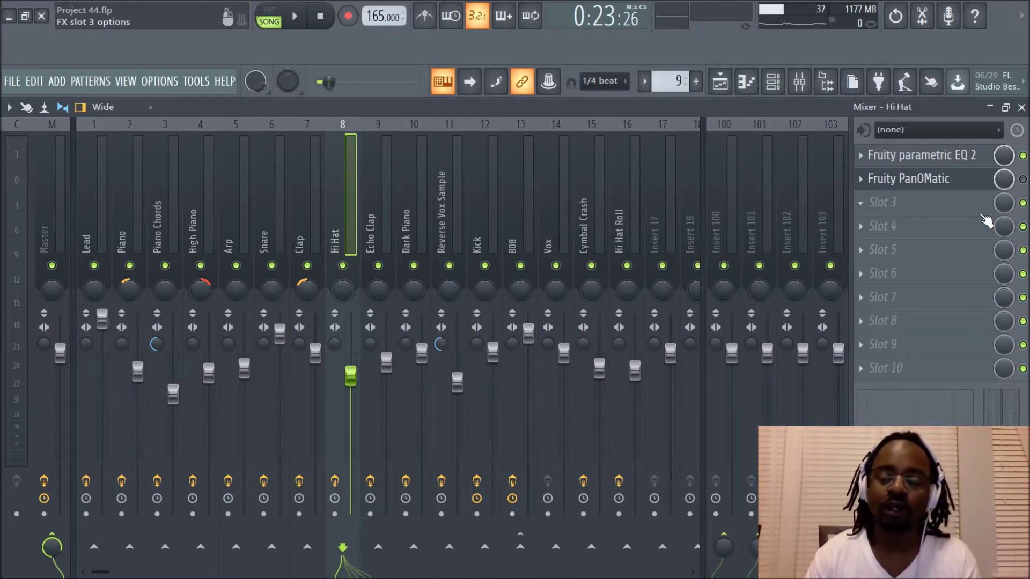
key("space")
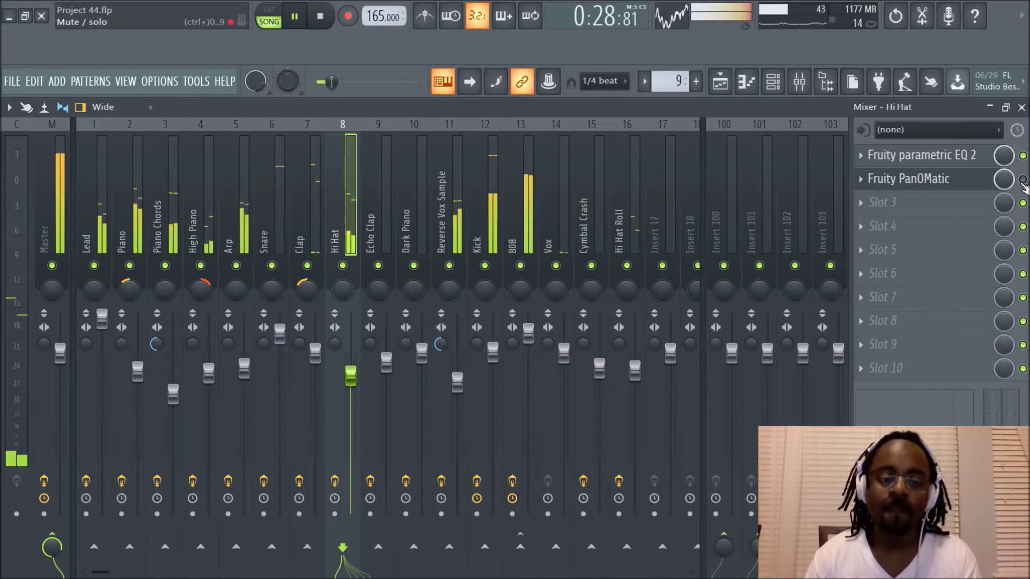
key("space")
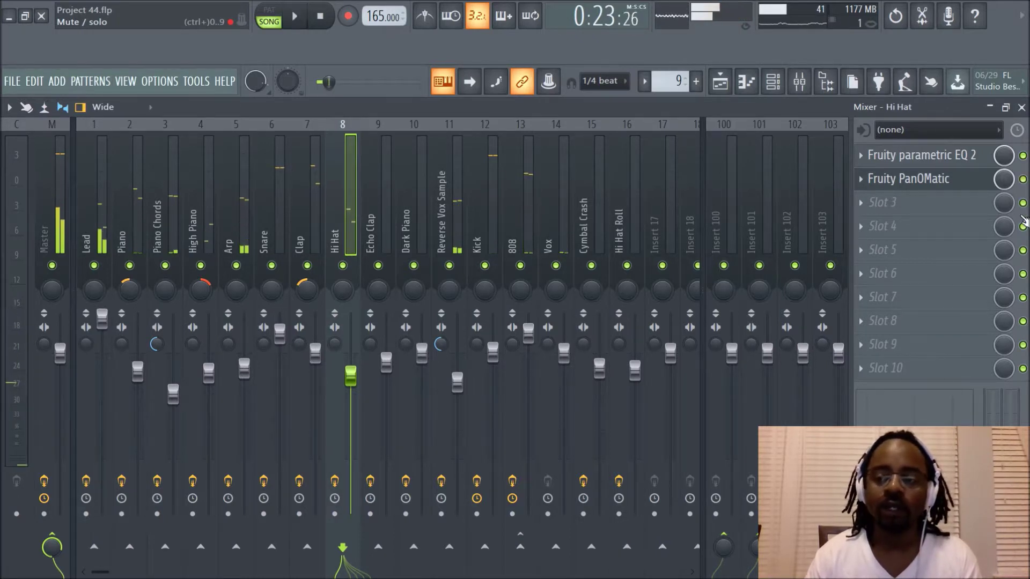
key("space")
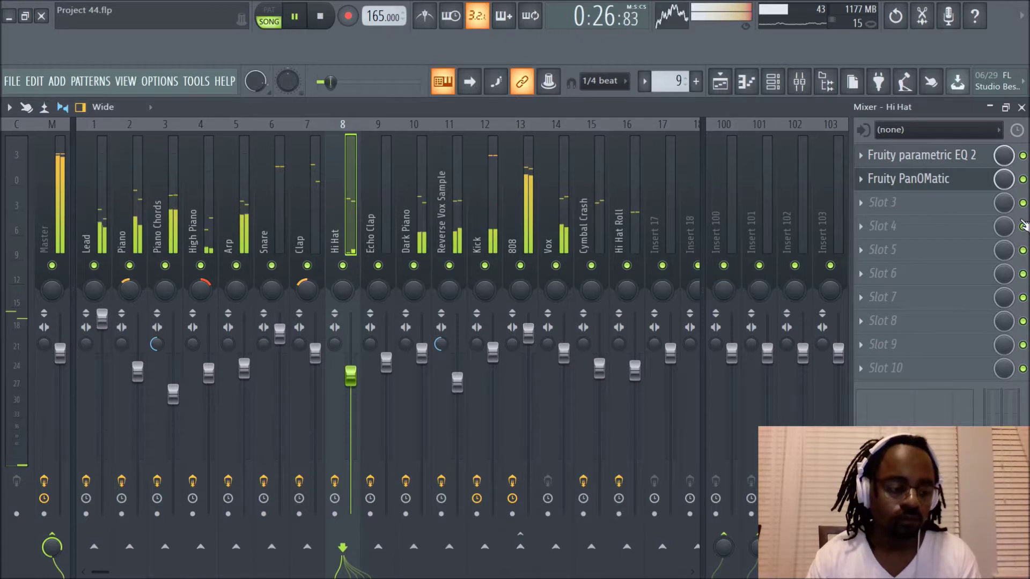
key("space")
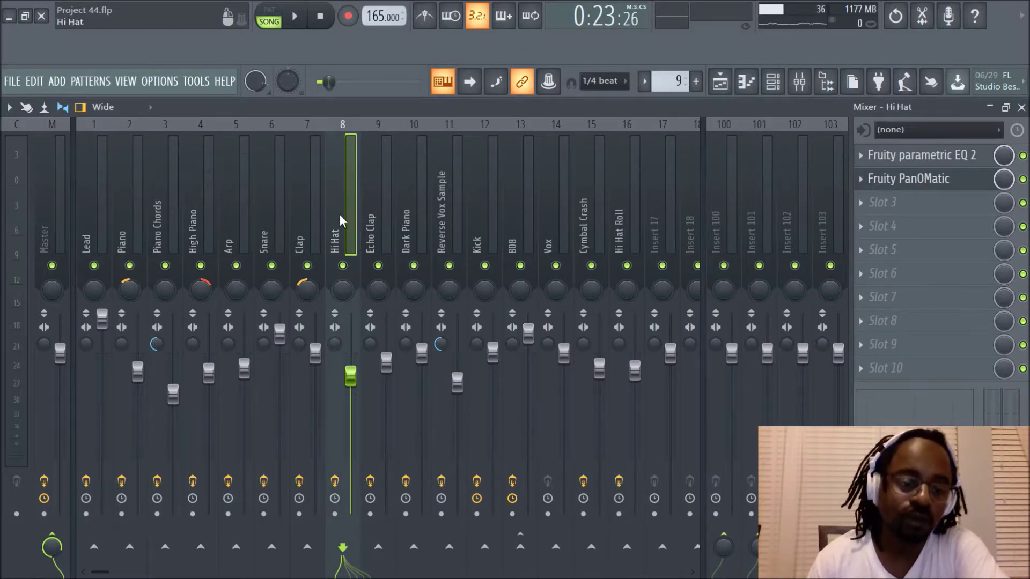
- Solo and select the Lead track, auditioning it twice
right_click(94, 265)
key("space")
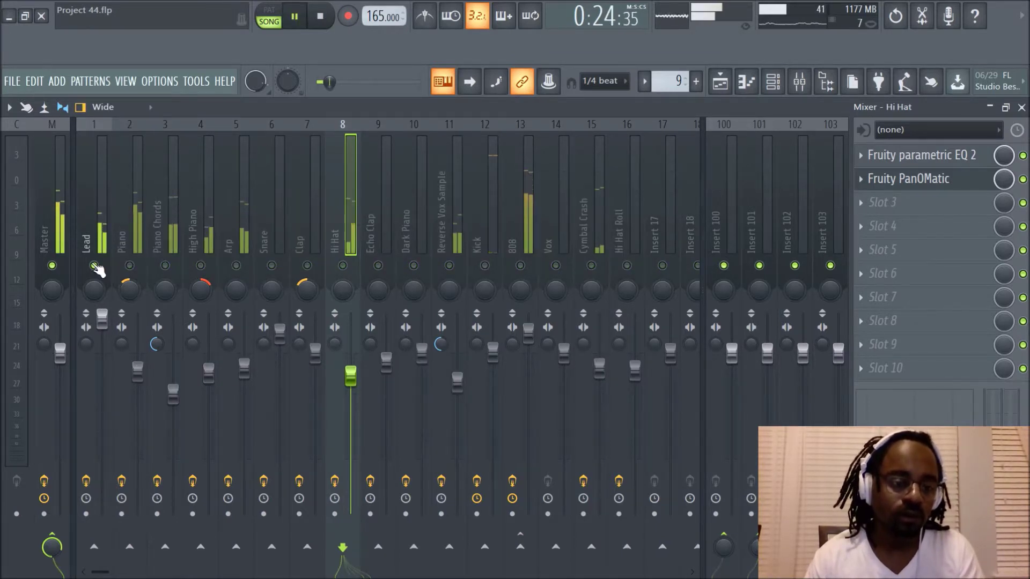
left_click(101, 204)
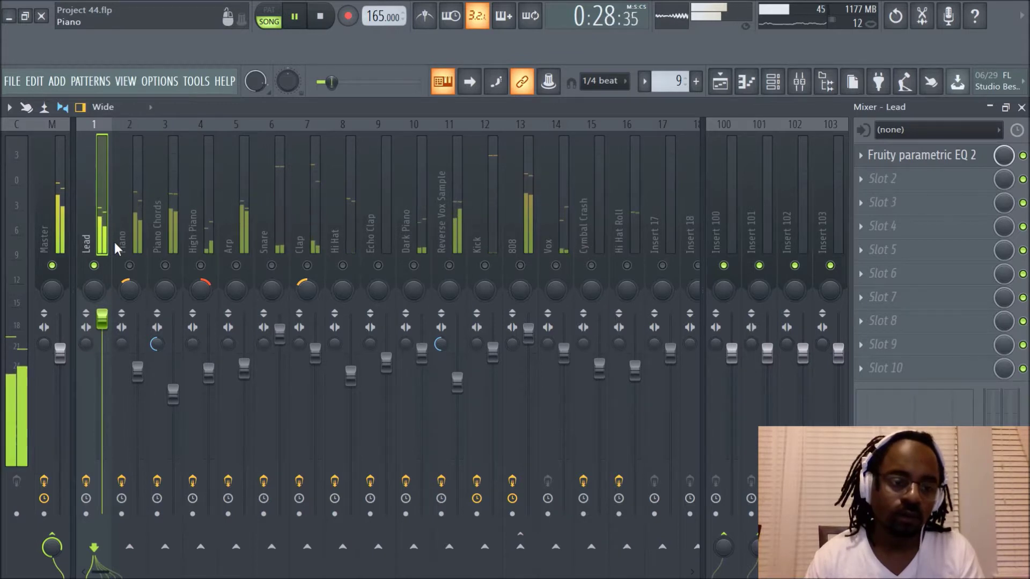
key("space")
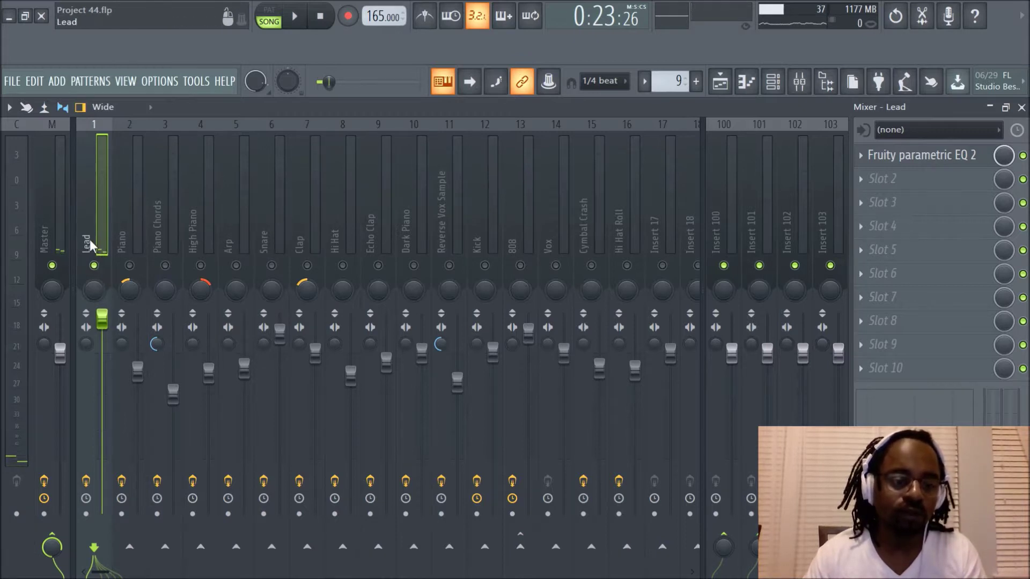
key("space")
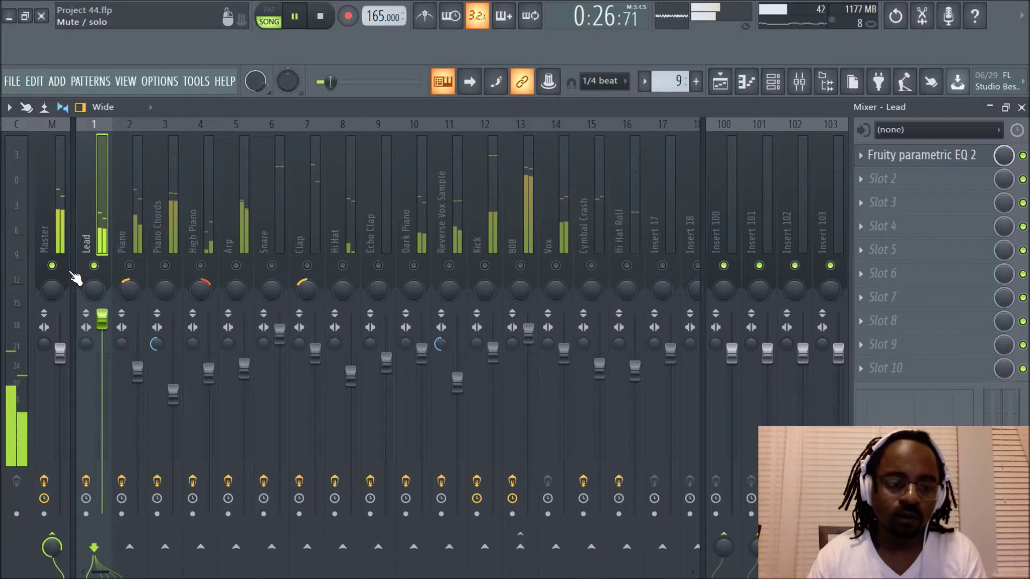
key("space")
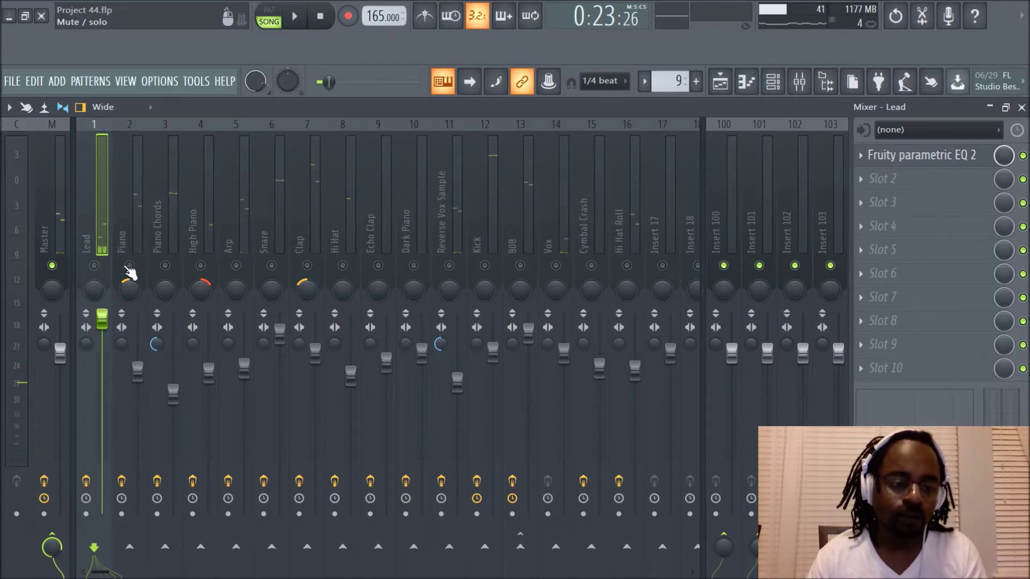
- Try soloing Piano together with Piano Chords, then solo the Piano track alone
right_click(129, 267)
key("space")
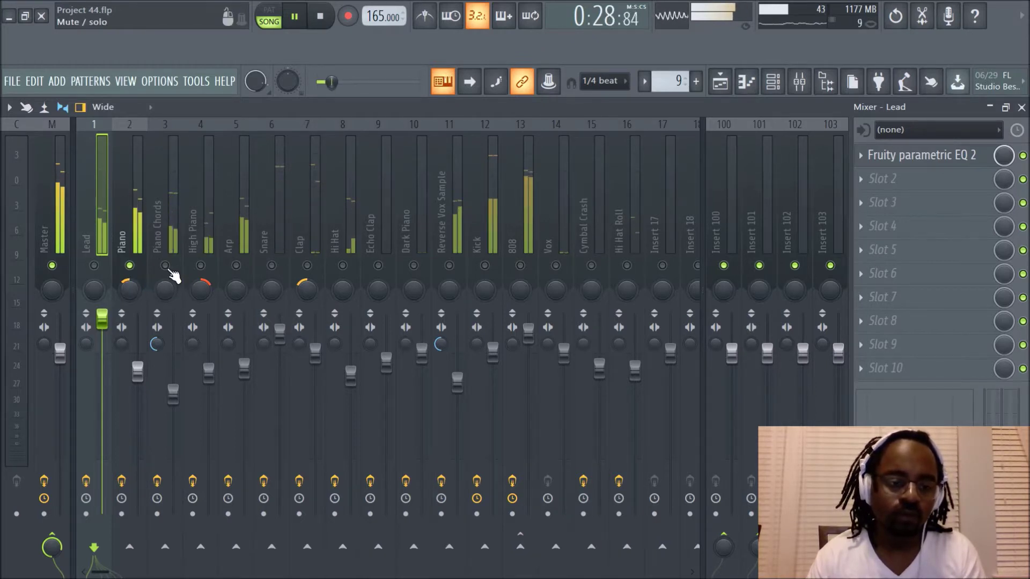
left_click(165, 267)
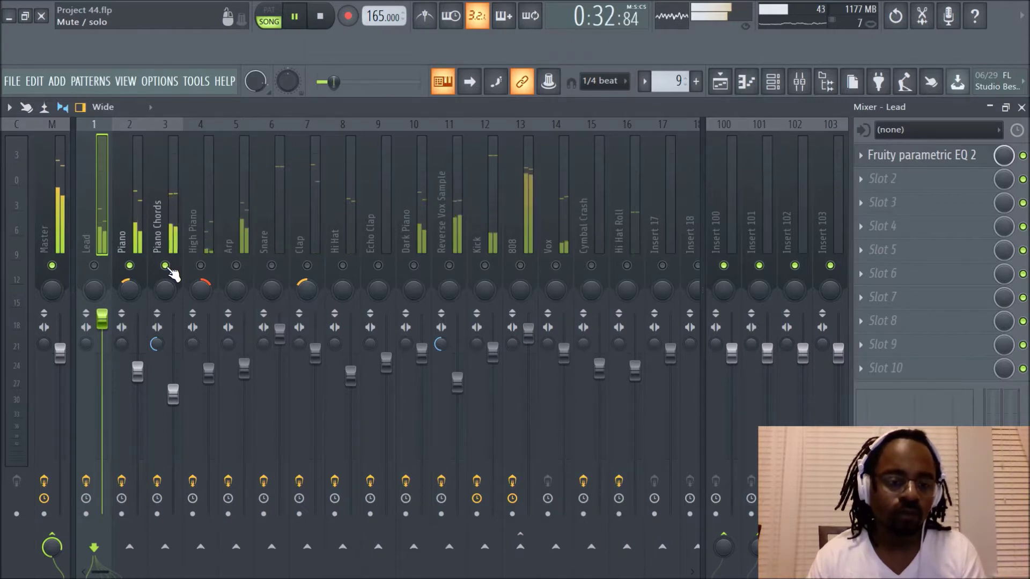
key("space")
left_click(132, 266)
right_click(132, 266)
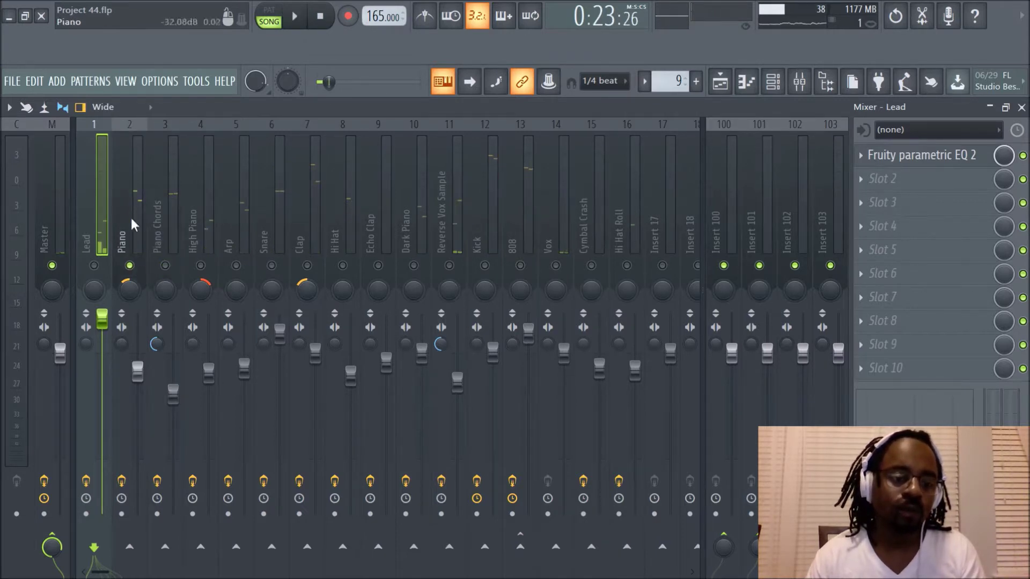
left_click(862, 179)
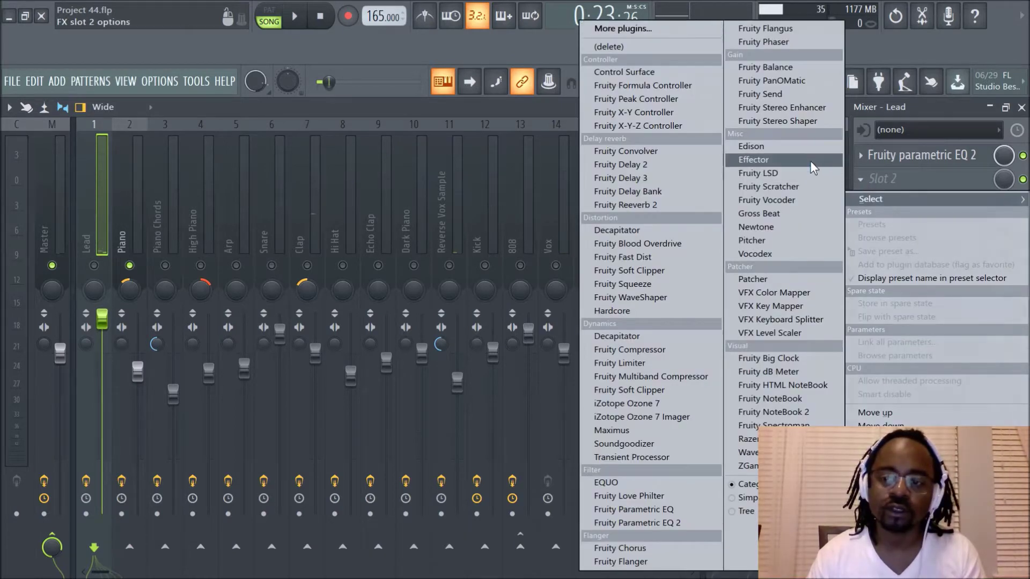
- Load Fruity PanOMatic into the Lead track's slot 2, speed up its LFO, and preview it
left_click(771, 81)
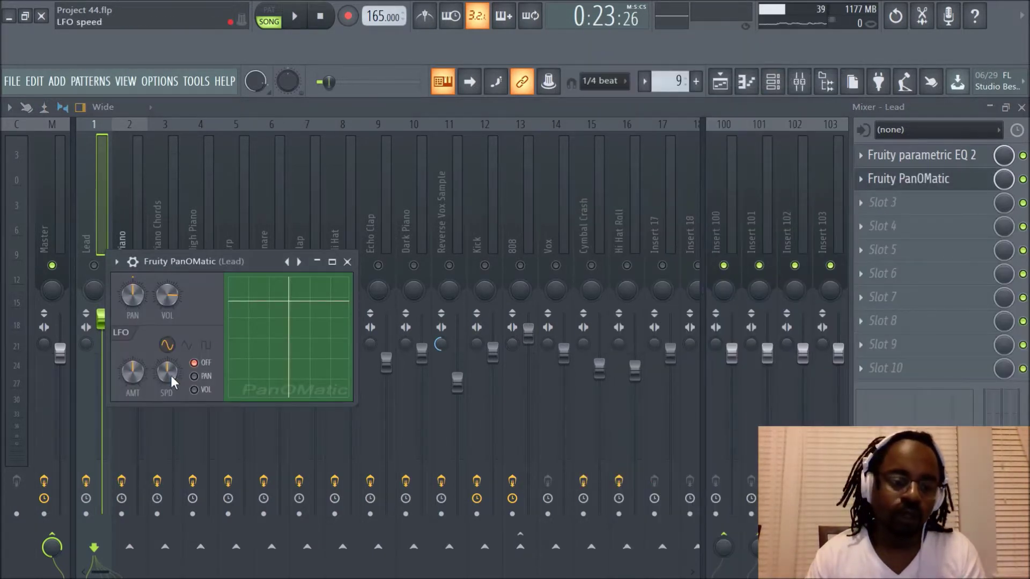
left_click_drag(164, 378, 137, 364)
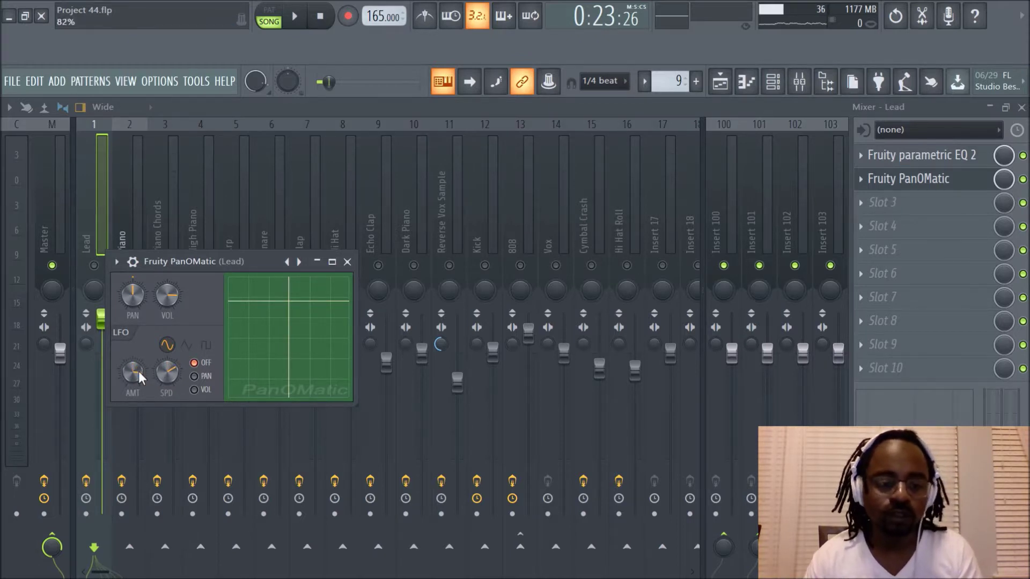
key("space")
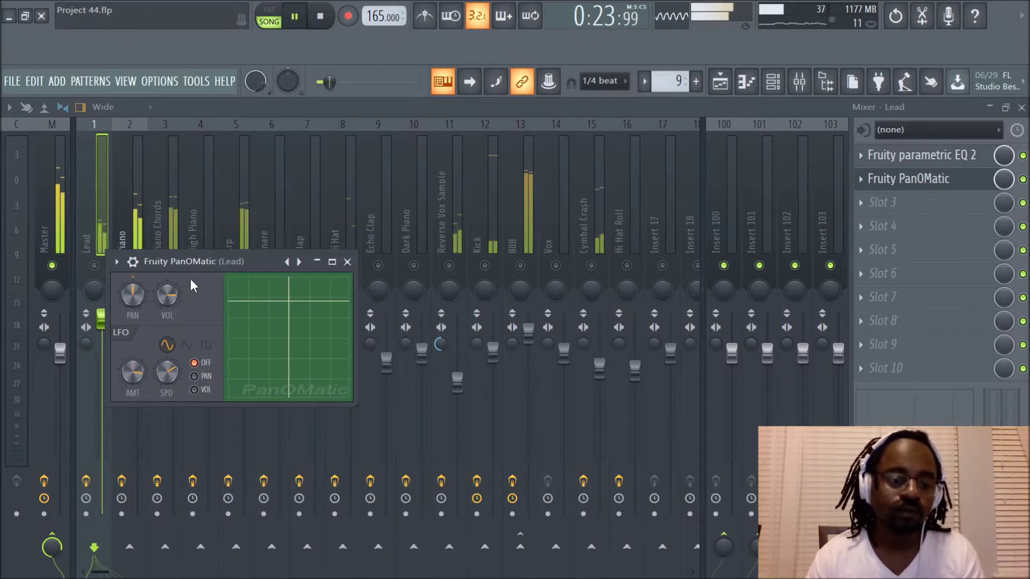
left_click_drag(259, 262, 333, 275)
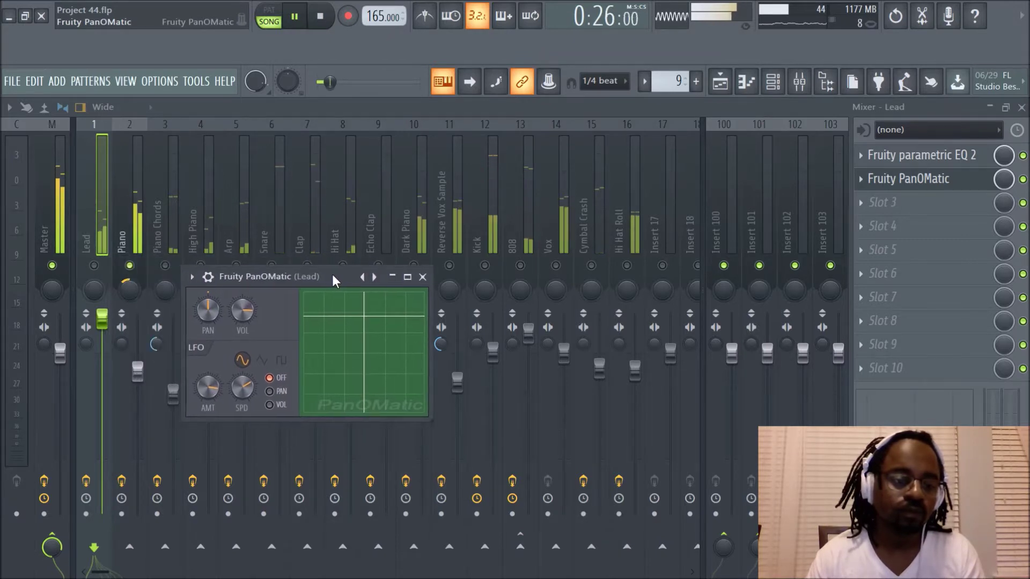
left_click(125, 207)
key("space")
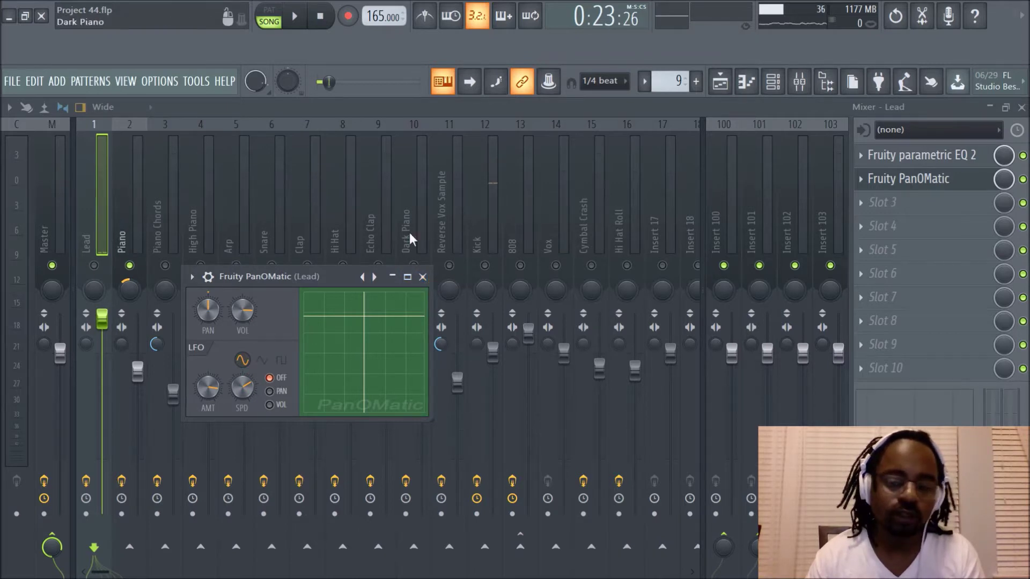
left_click(861, 178)
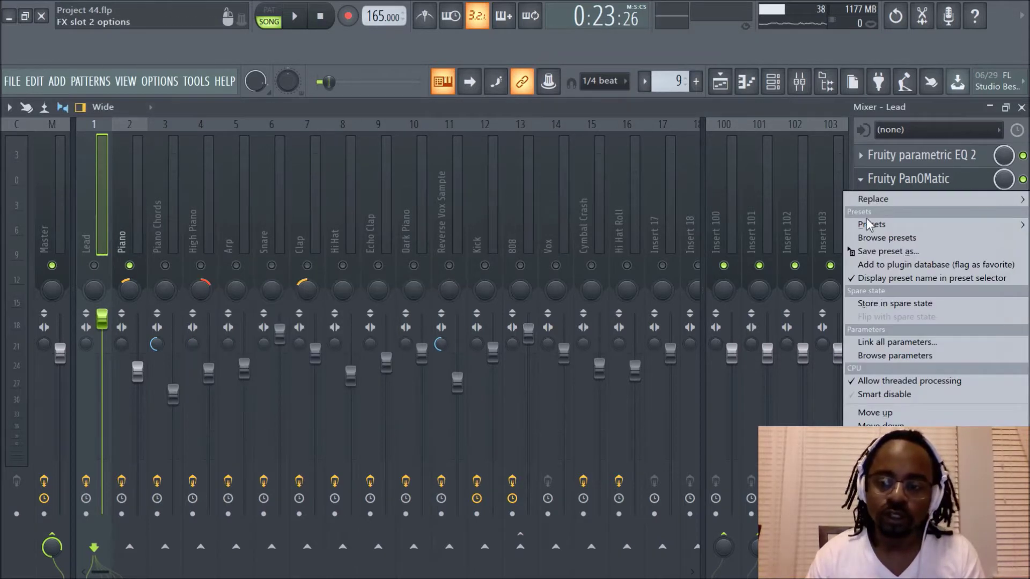
- Copy the PanOMatic preset onto the Piano track and raise its LFO amount to 100%
left_click_drag(852, 251, 126, 236)
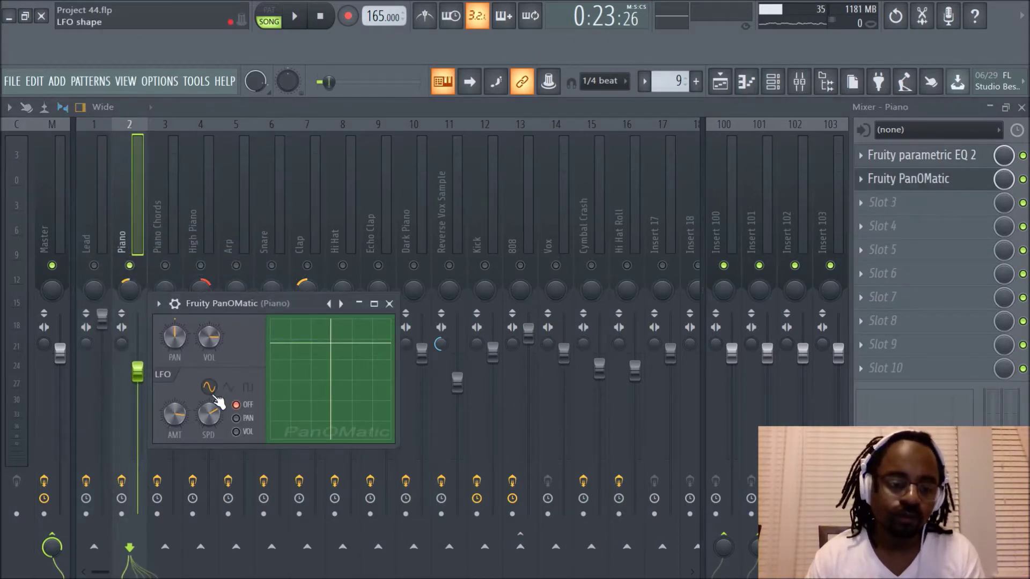
key("space")
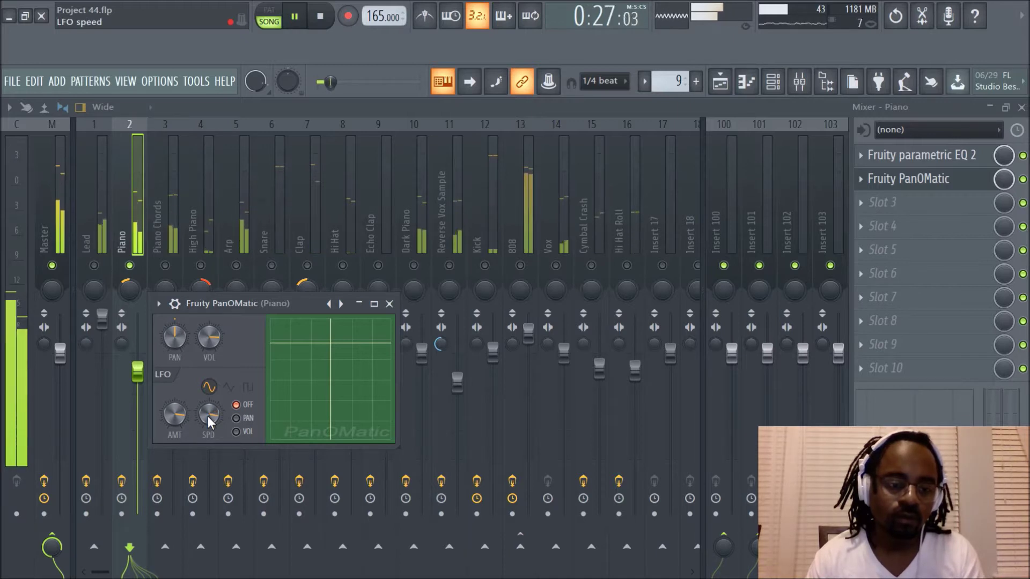
left_click(179, 417)
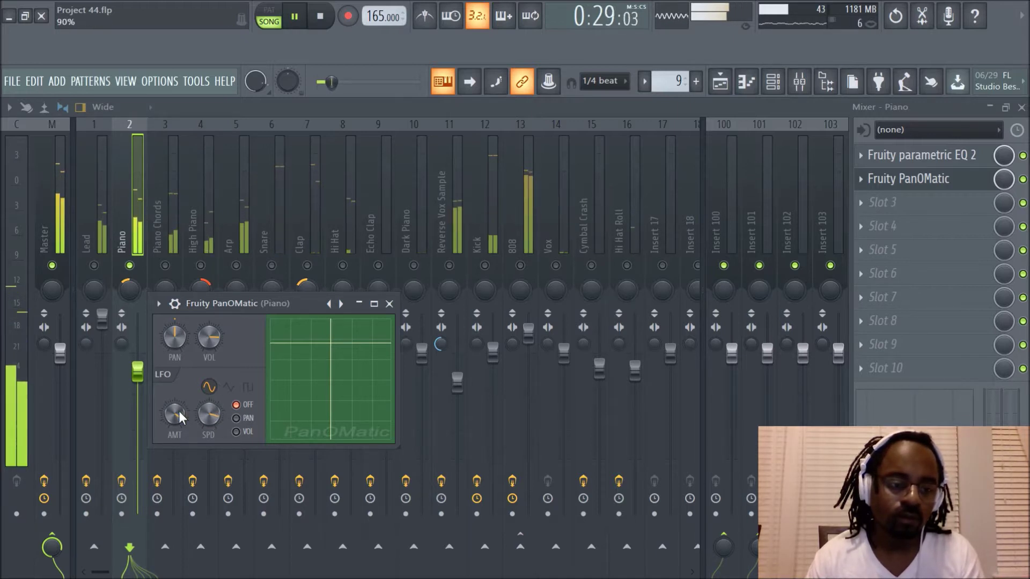
scroll(180, 418, "up", 3)
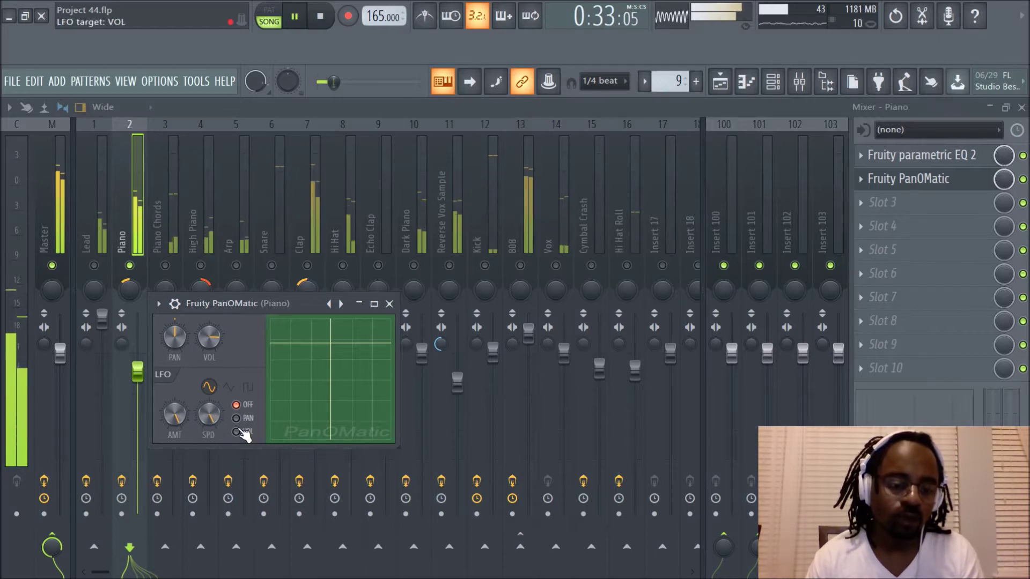
key("space")
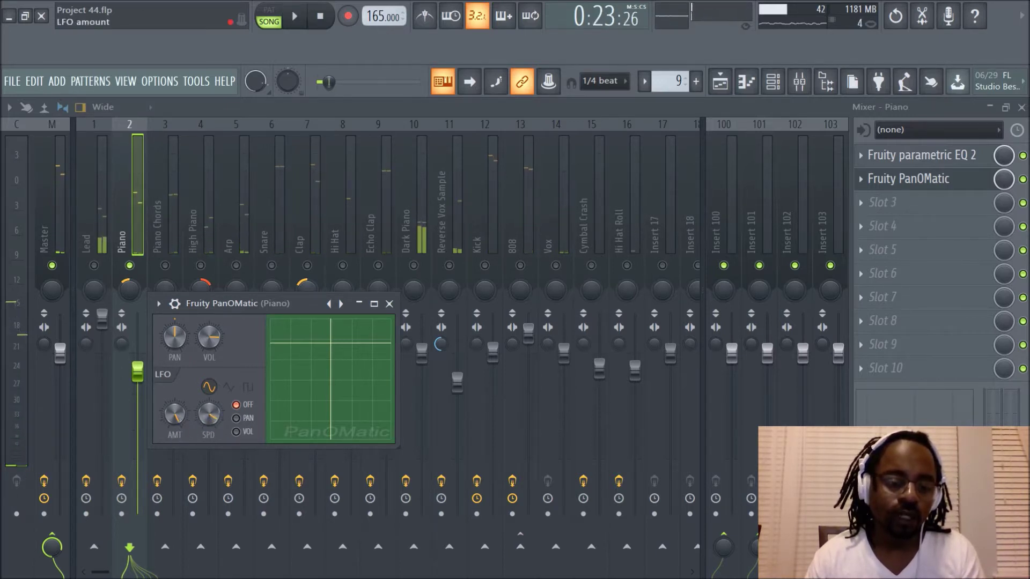
- Route the LFO to PAN and switch its shape to square while auditioning
left_click(236, 418)
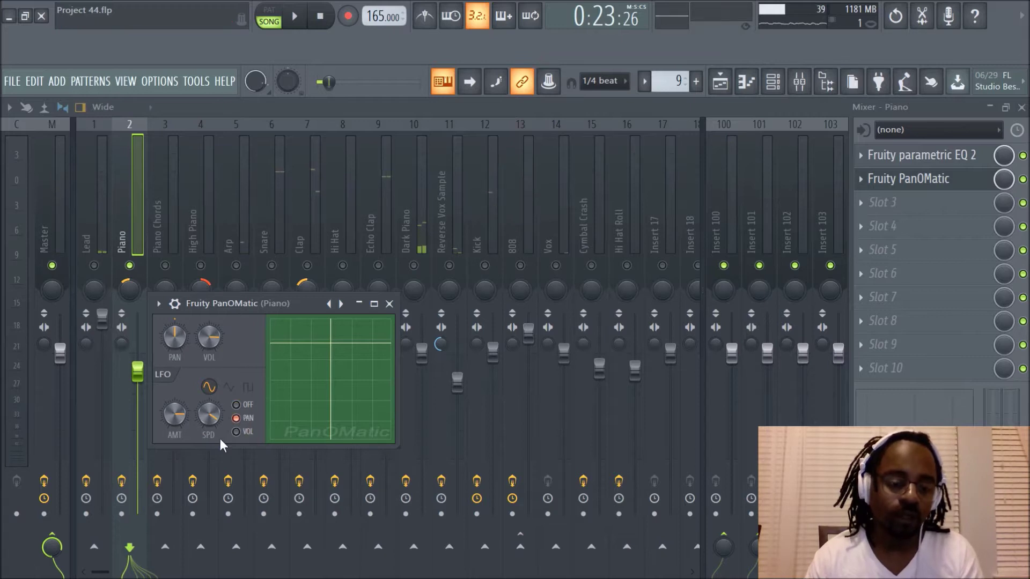
key("space")
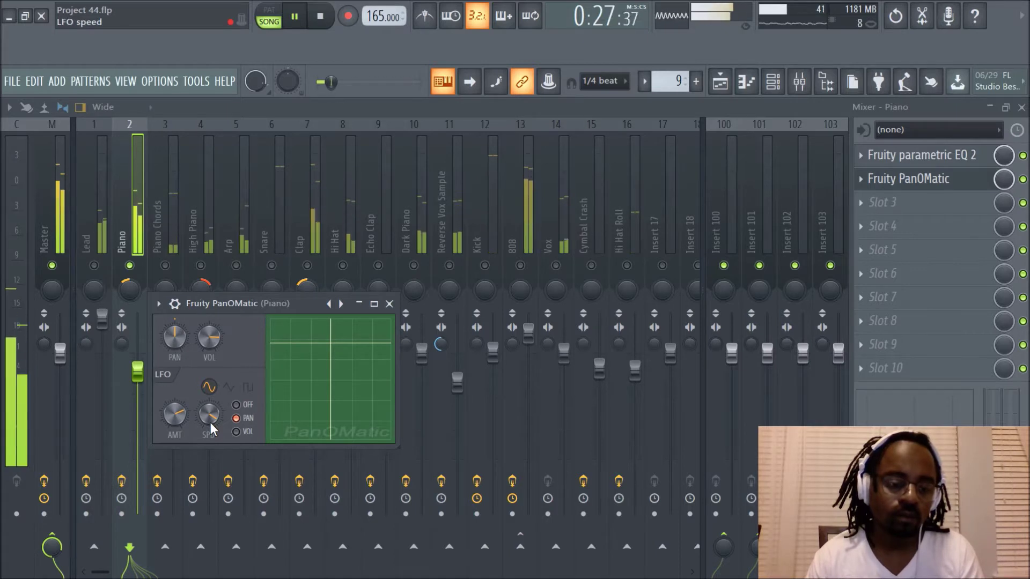
left_click(229, 387)
left_click(248, 387)
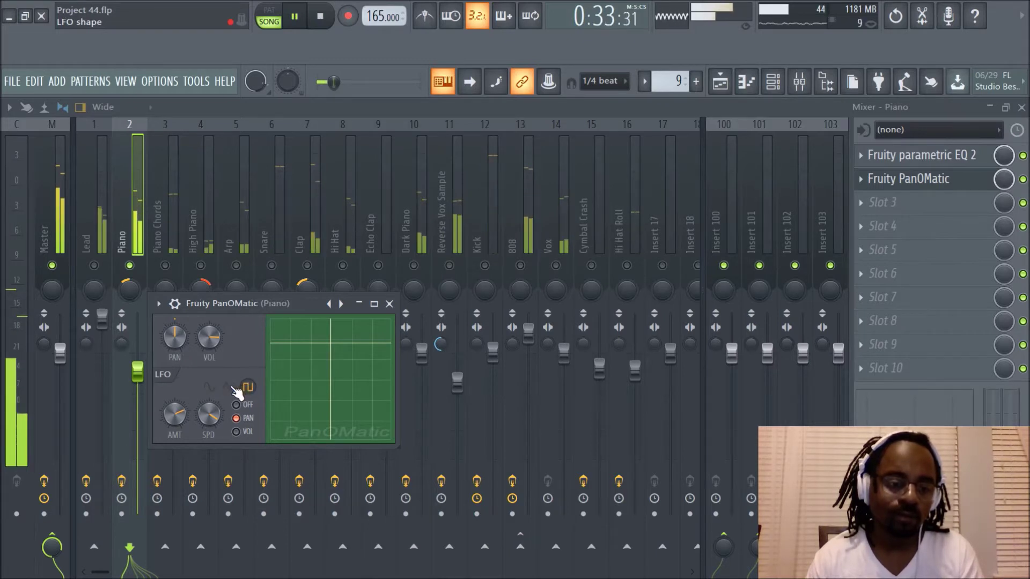
key("space")
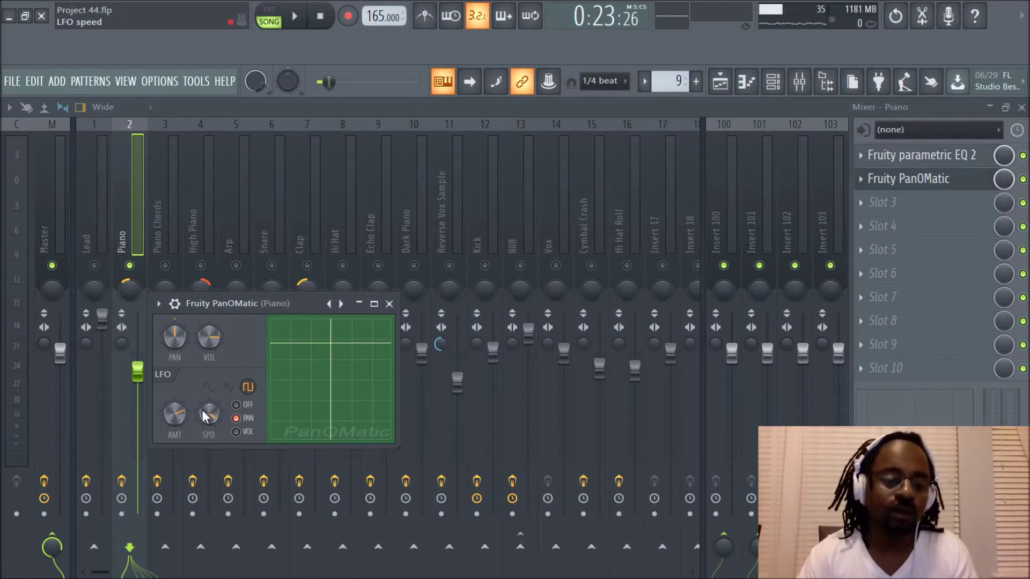
- Close the PanOMatic window and audition the soloed Piano panning twice
left_click(388, 304)
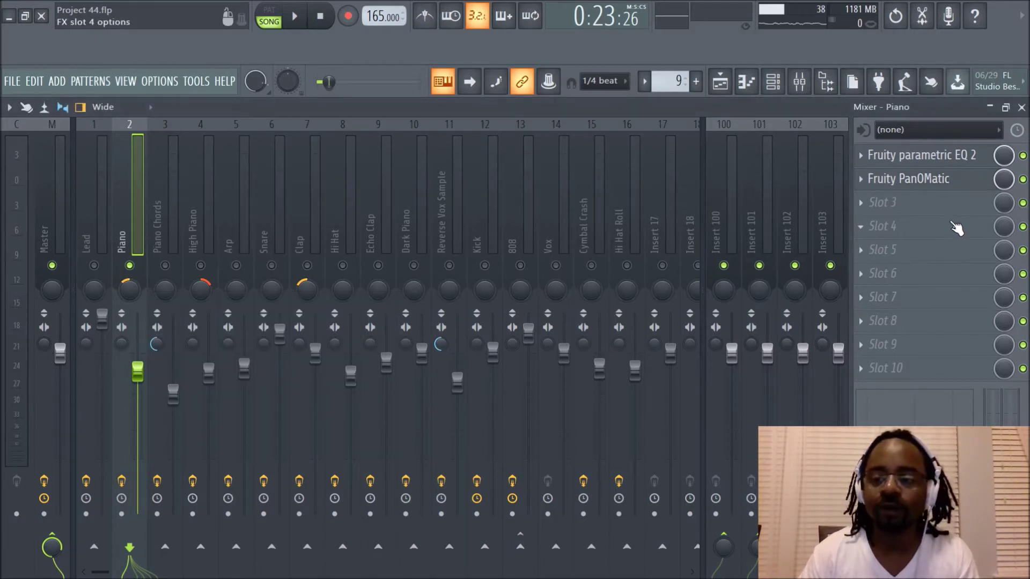
key("space")
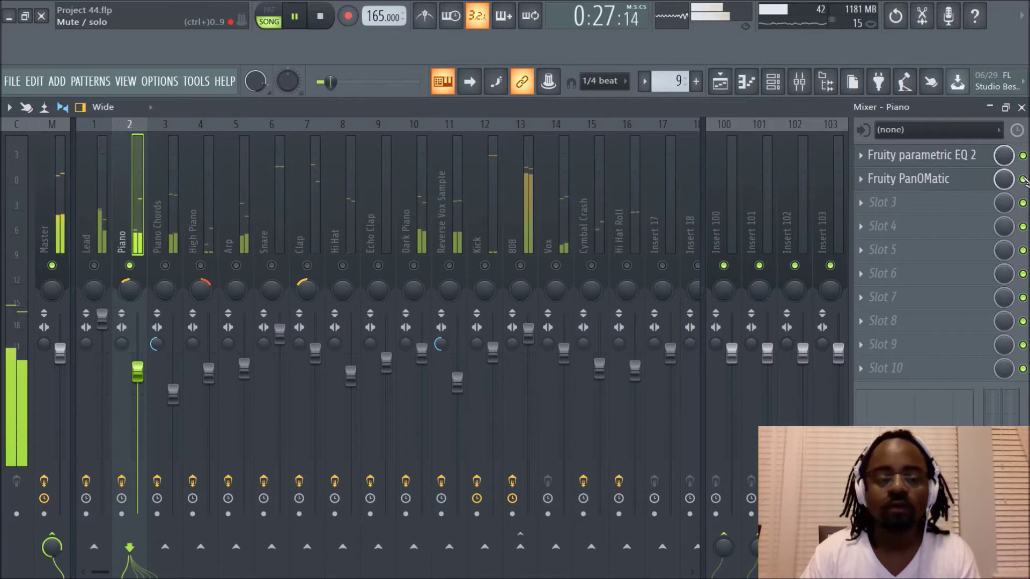
key("space")
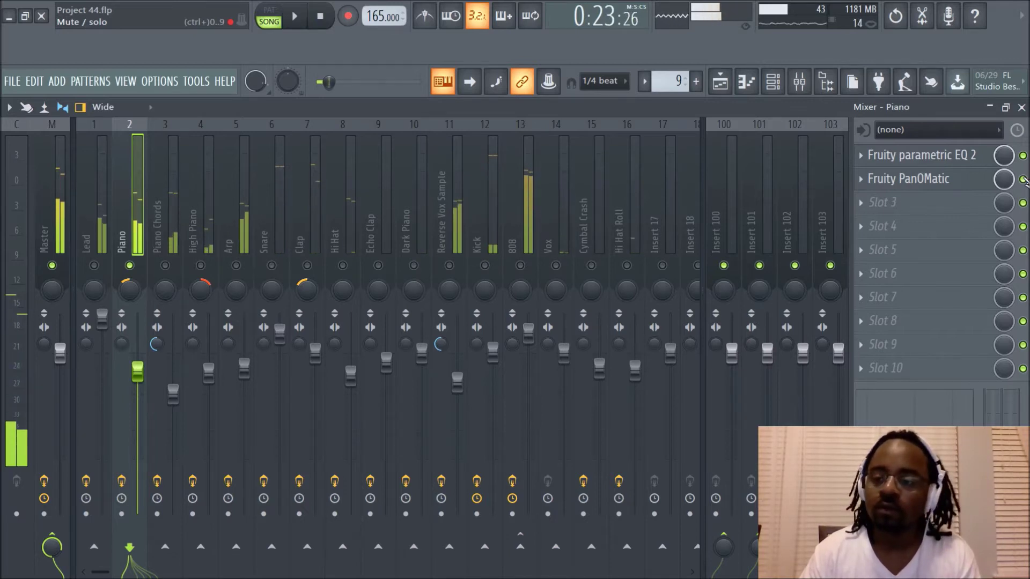
key("space")
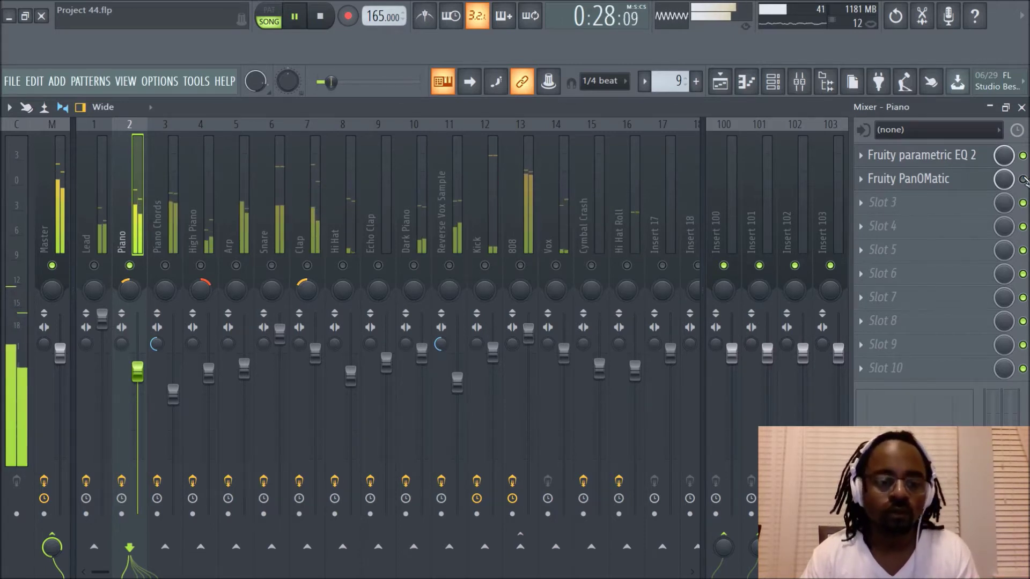
key("space")
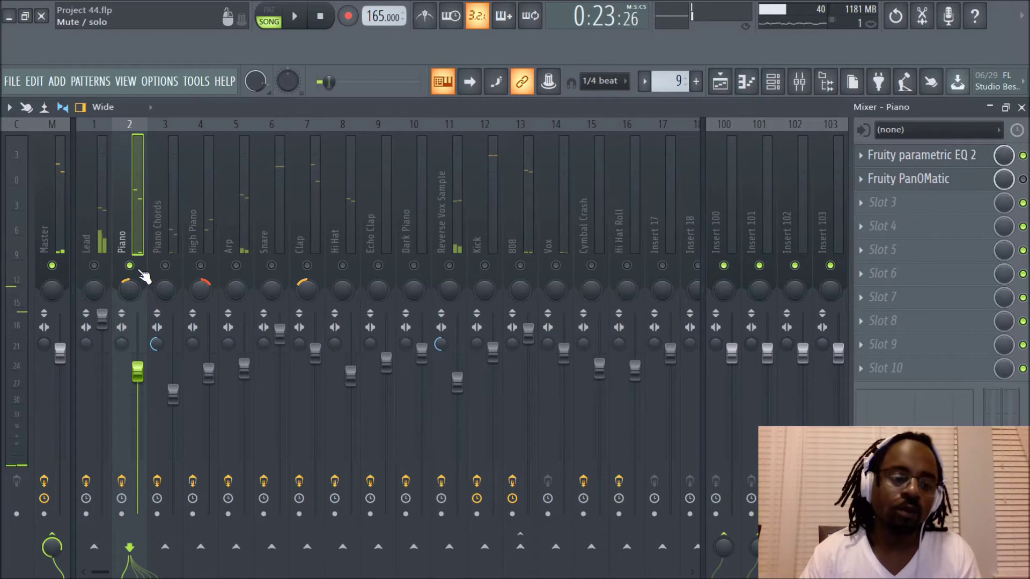
- Unsolo the Piano and play the full mix with the panning effect
right_click(130, 266)
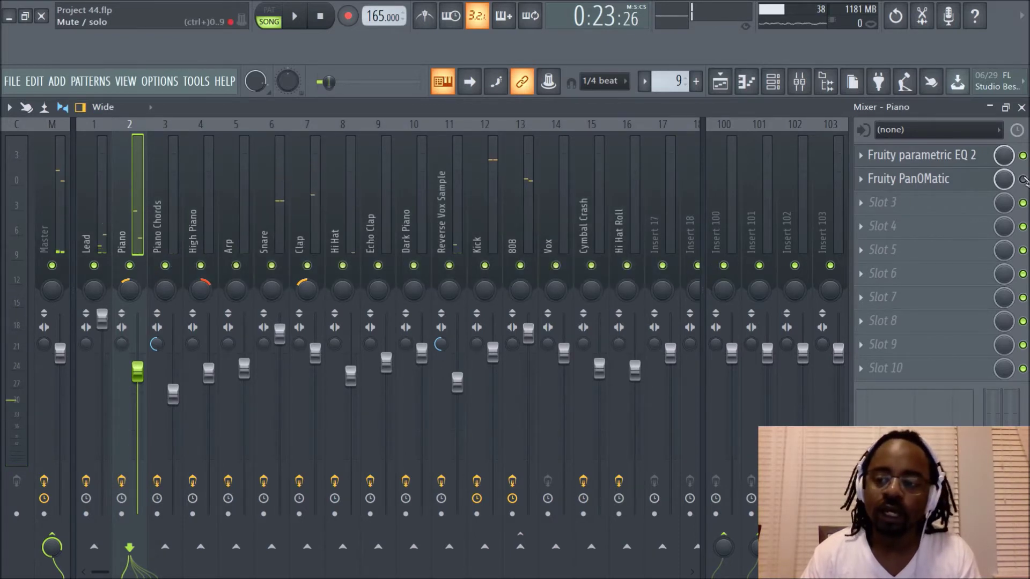
key("space")
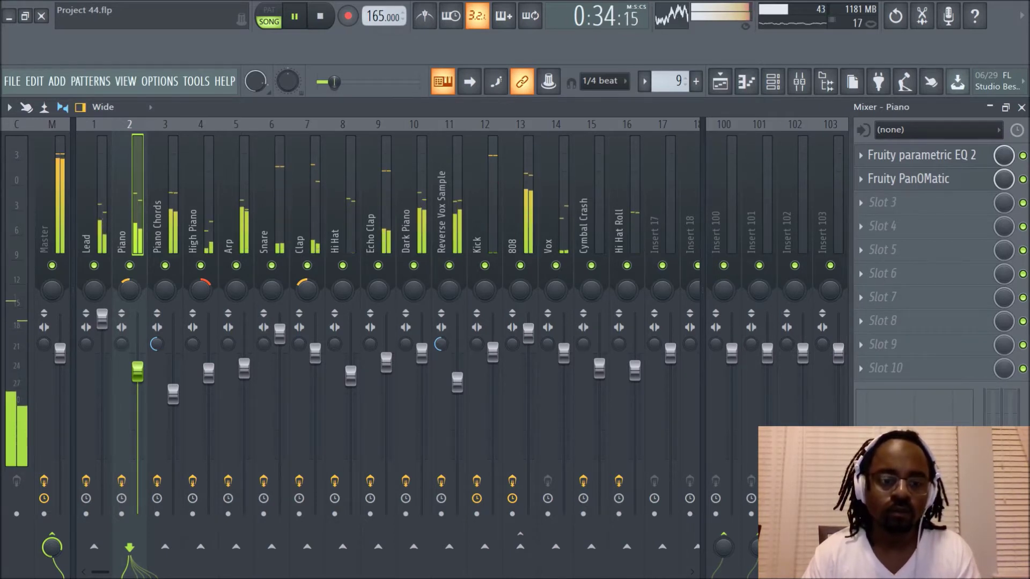
key("space")
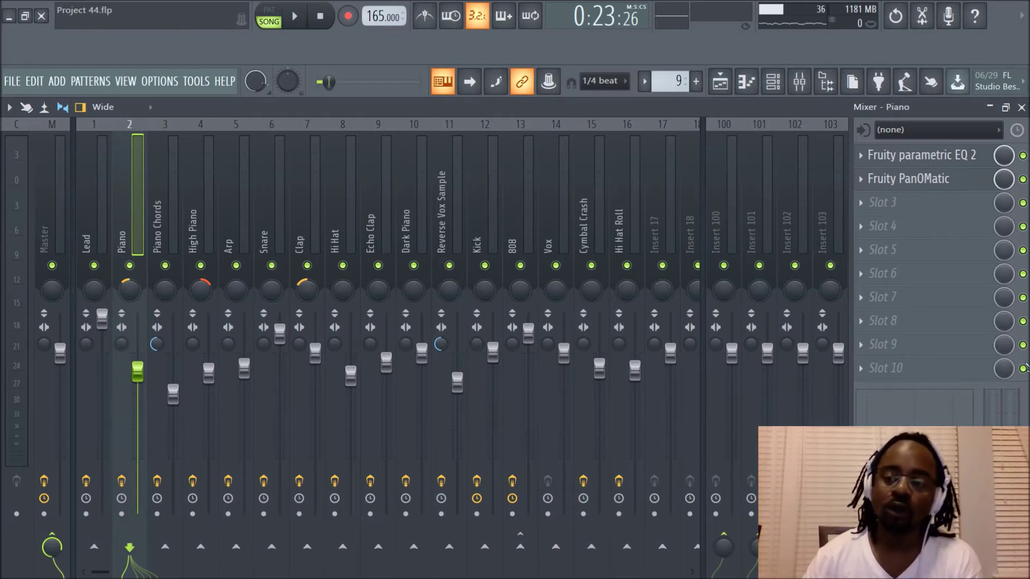
left_click(862, 180)
mouse_move(867, 199)
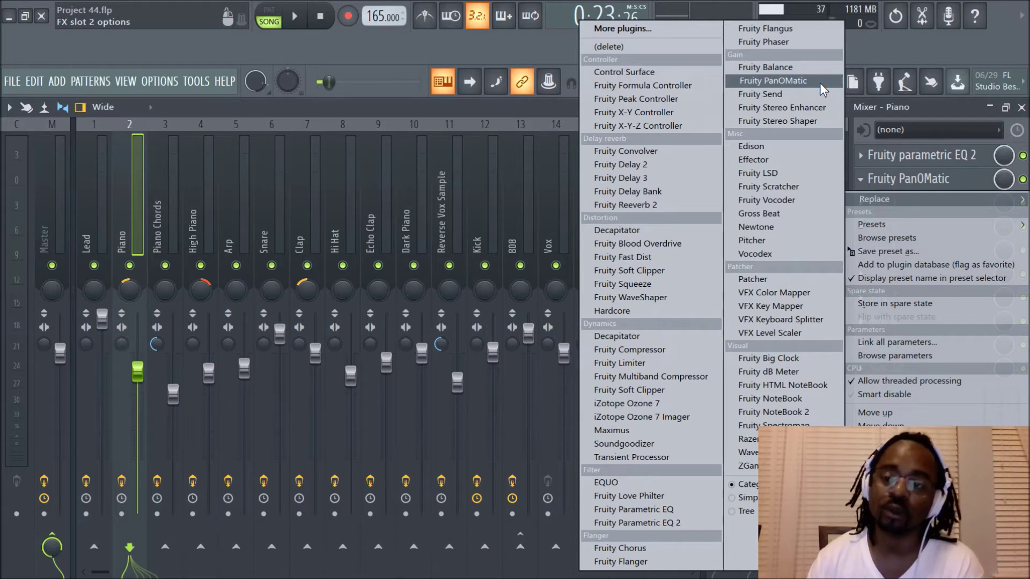
left_click(889, 43)
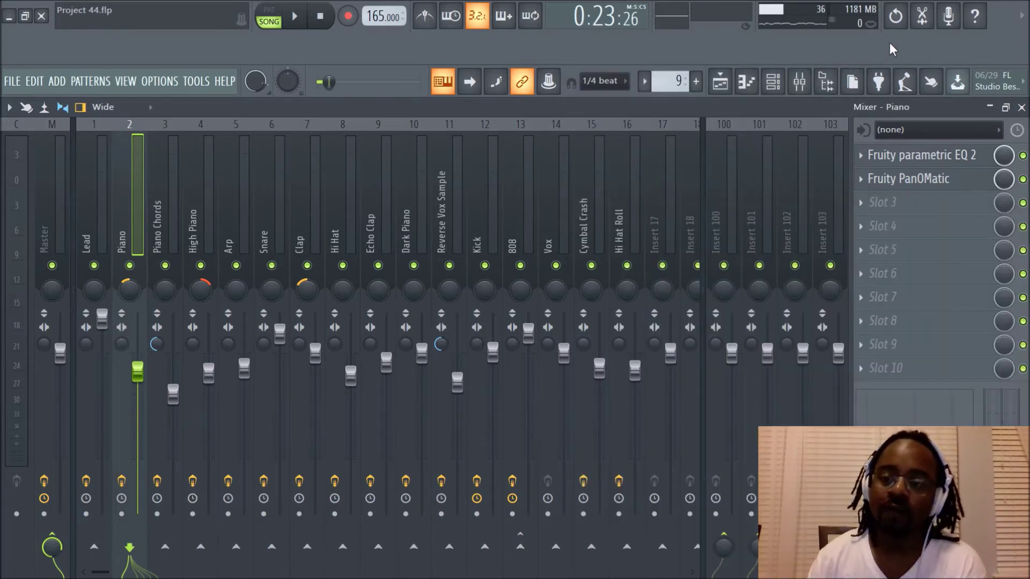